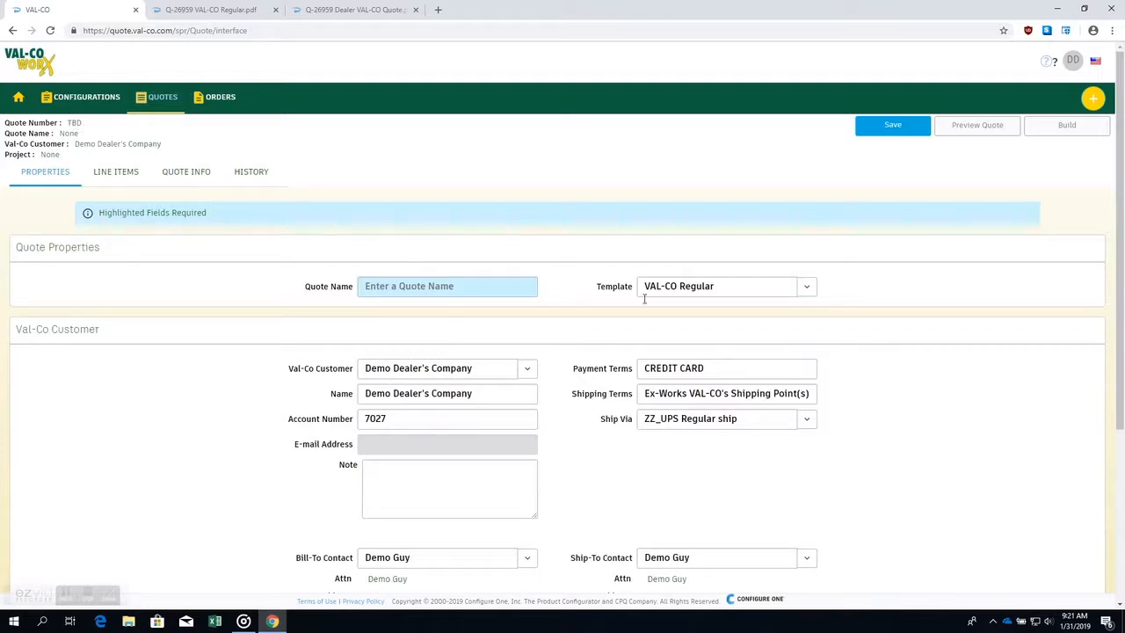
Save the new quote using the VAL-CO Regular template and look over its properties.
click(895, 132)
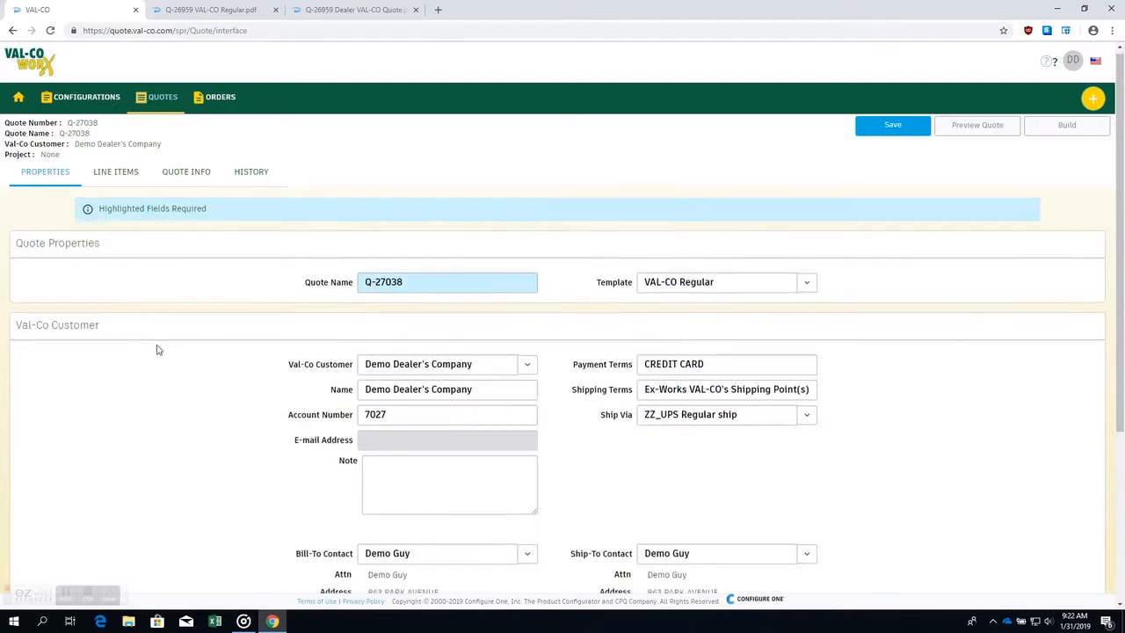
scroll(156, 350, down, 1)
scroll(156, 350, down, 3)
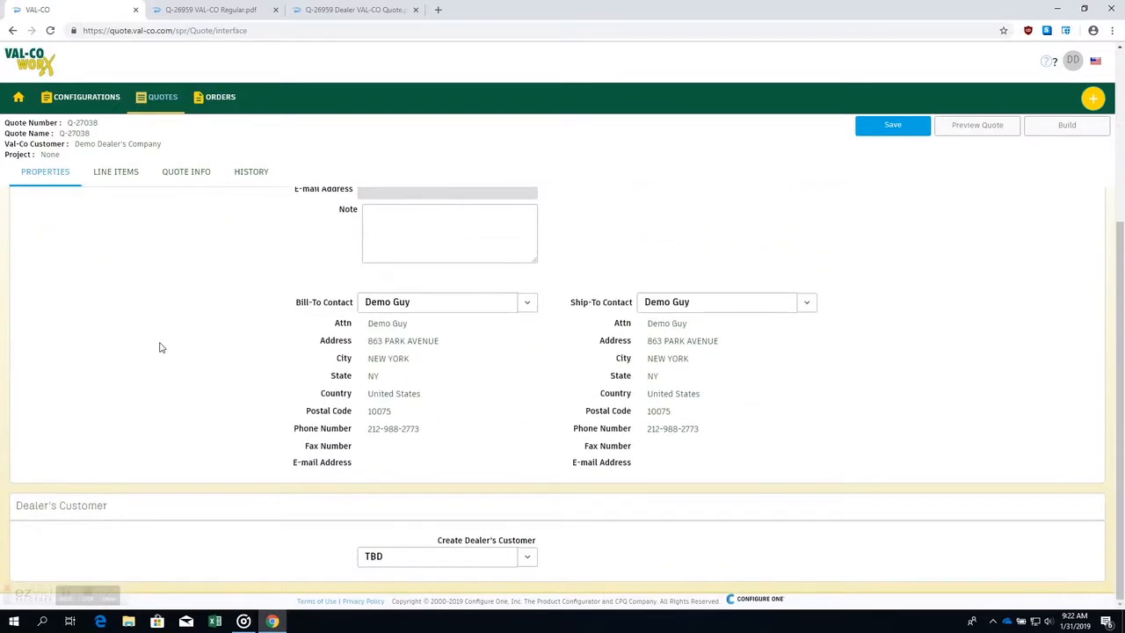
scroll(159, 343, up, 4)
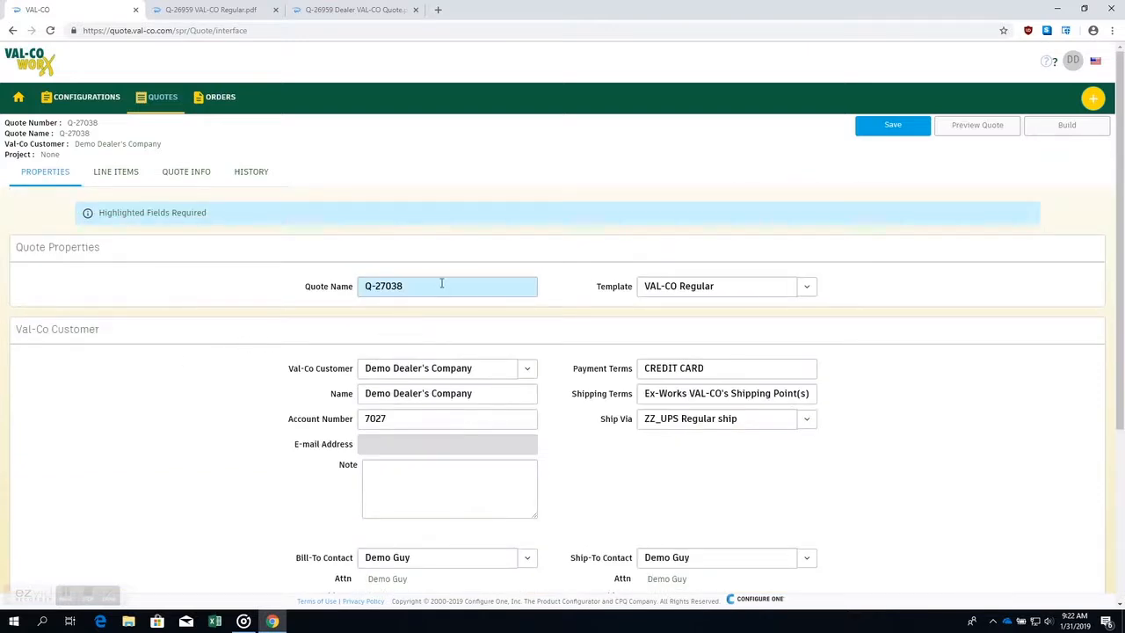
Check the job name on the sample VAL-CO Regular quote PDF and return to the Val-Co Customer section of the quote.
click(239, 12)
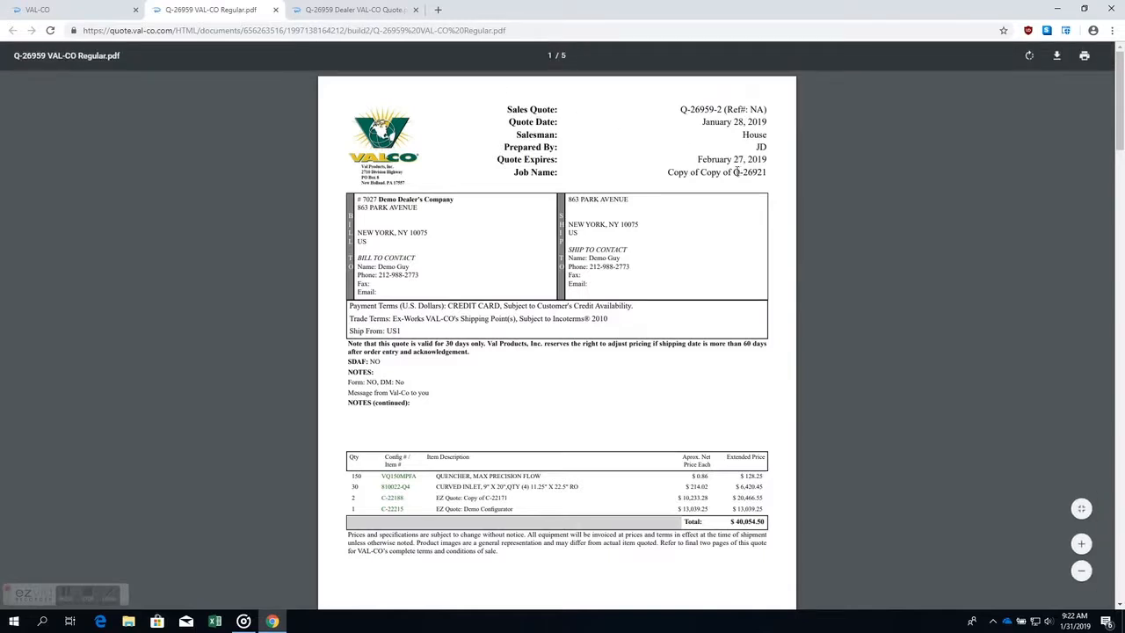
click(86, 10)
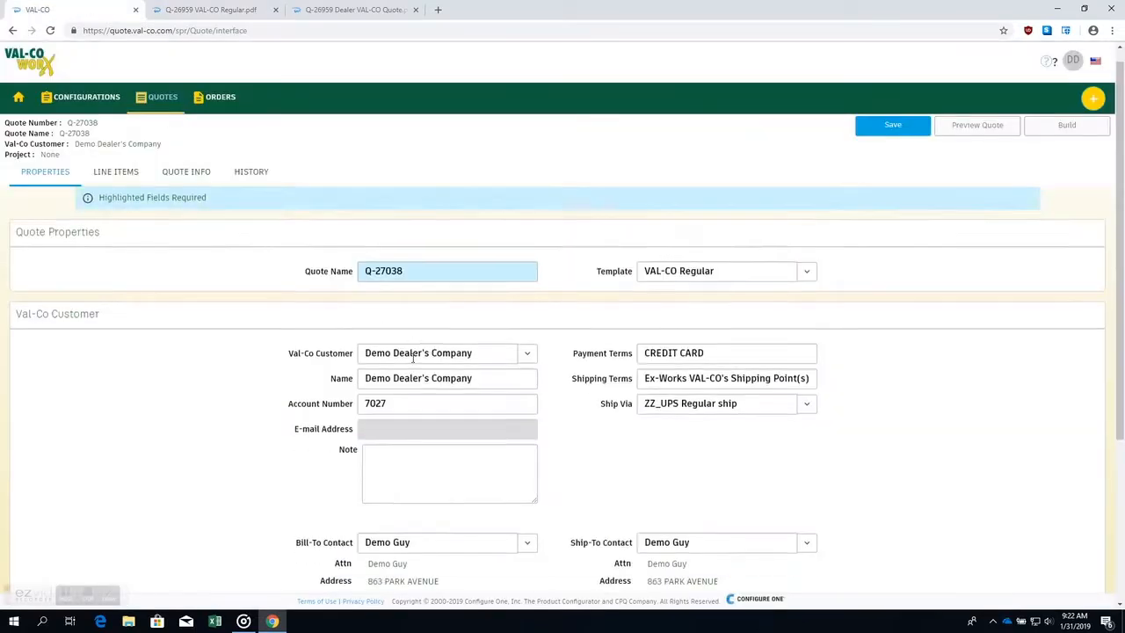
scroll(415, 352, down, 2)
scroll(406, 352, down, 1)
scroll(409, 367, up, 1)
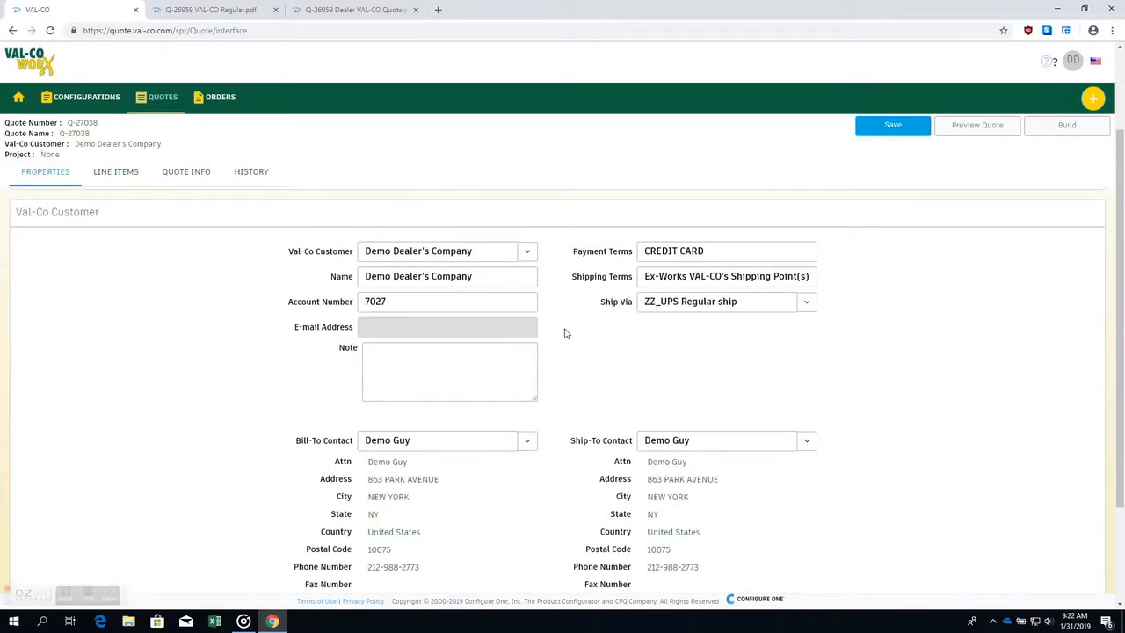
Review the available choices for the Val-Co Customer and the Bill-To Contact.
click(526, 254)
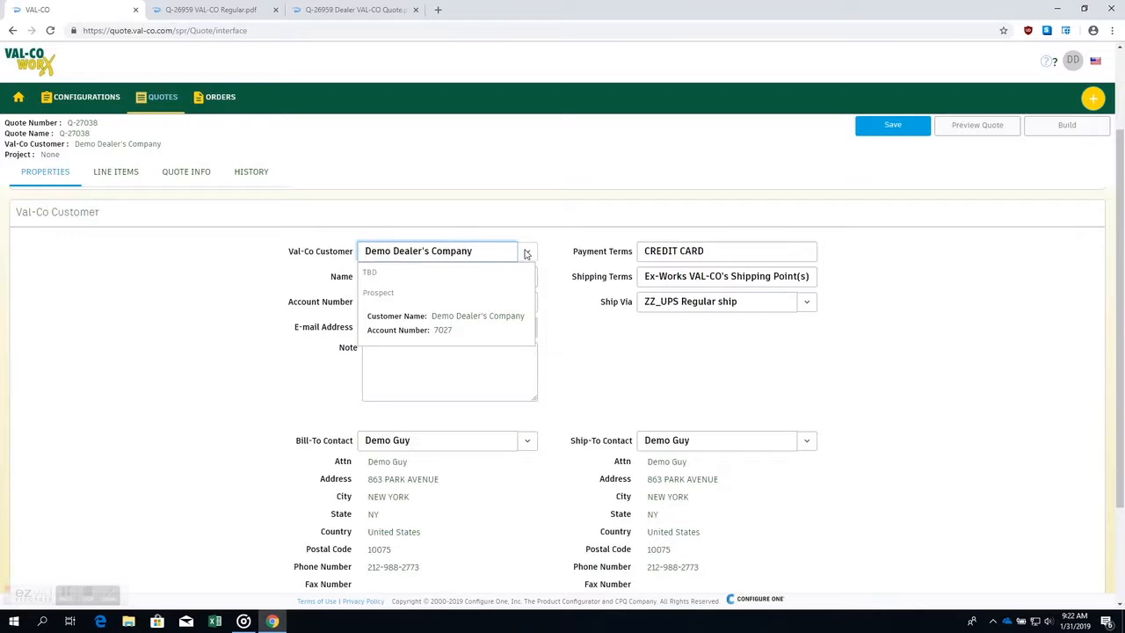
click(527, 254)
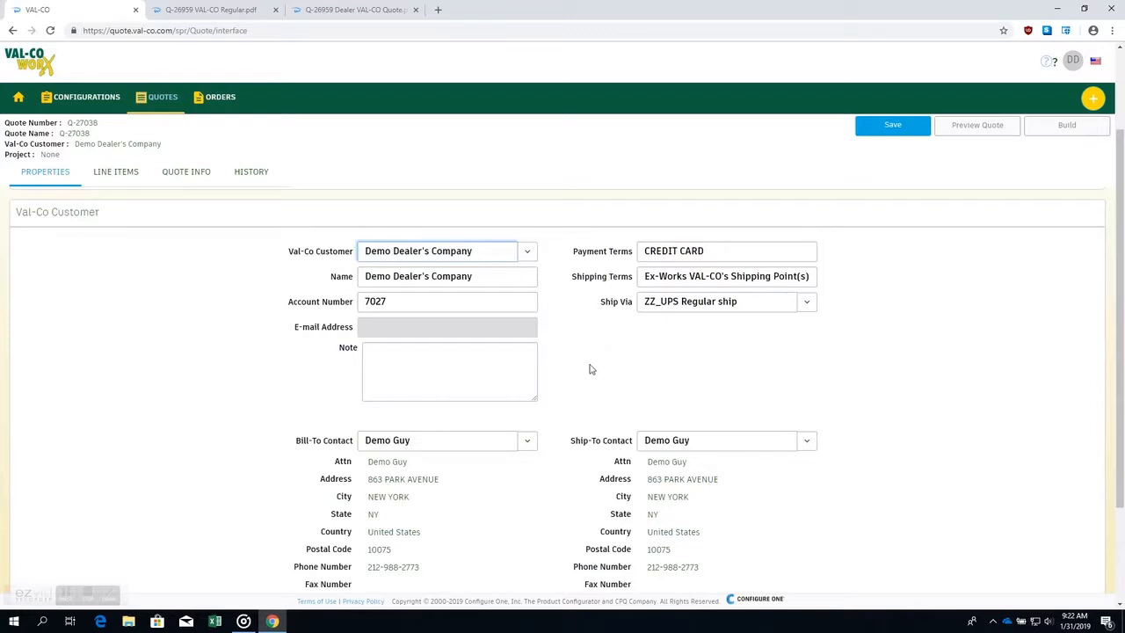
scroll(585, 373, down, 1)
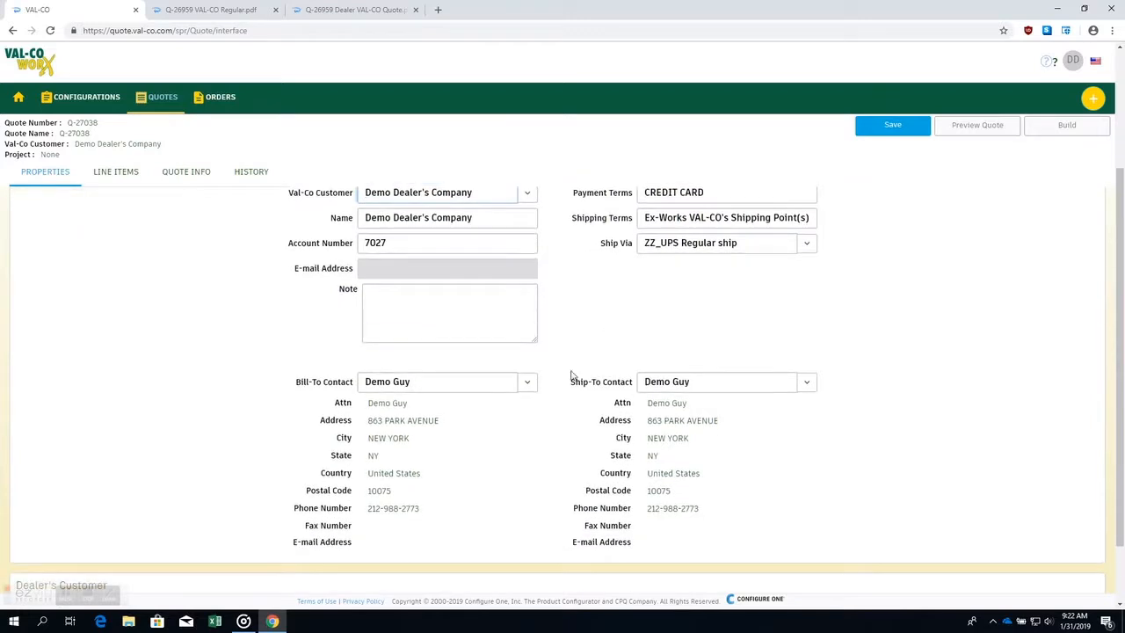
click(525, 385)
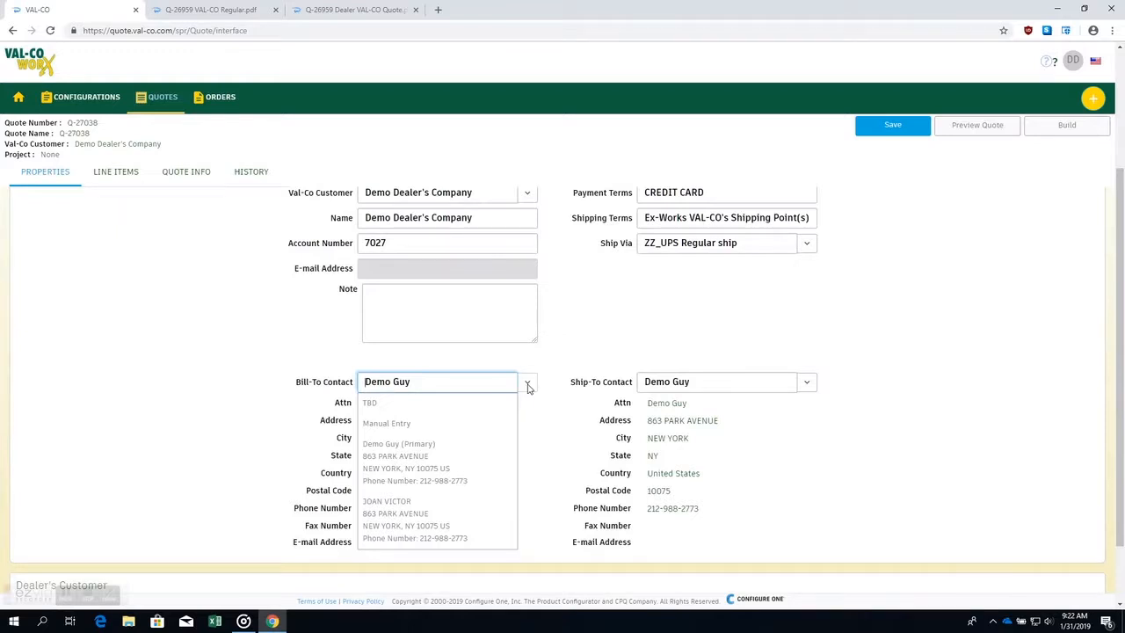
click(528, 385)
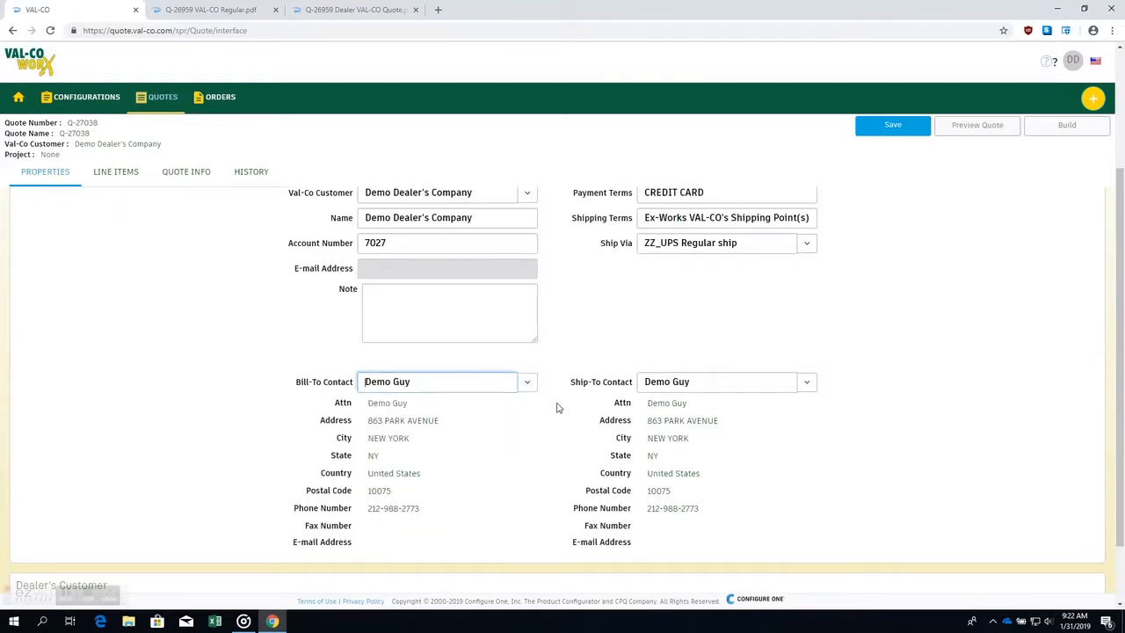
scroll(556, 407, down, 1)
scroll(557, 407, up, 1)
scroll(556, 403, up, 1)
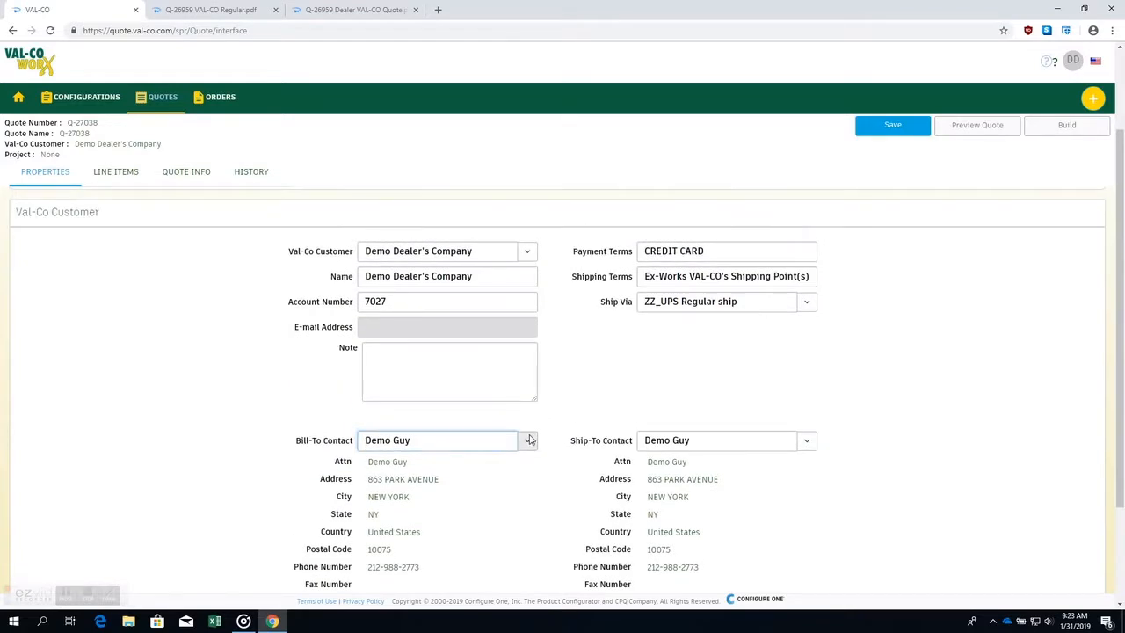
click(527, 382)
click(560, 400)
scroll(523, 360, up, 2)
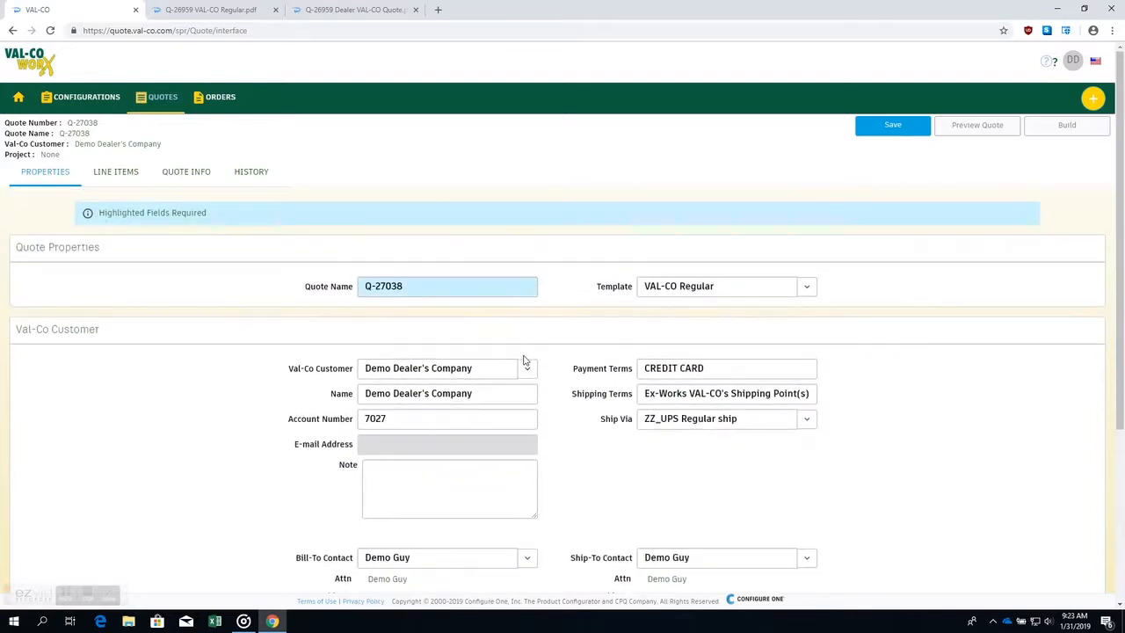
Choose Demo Dealer's Company as the Val-Co Customer and check its bill-to and ship-to details.
click(498, 375)
click(510, 438)
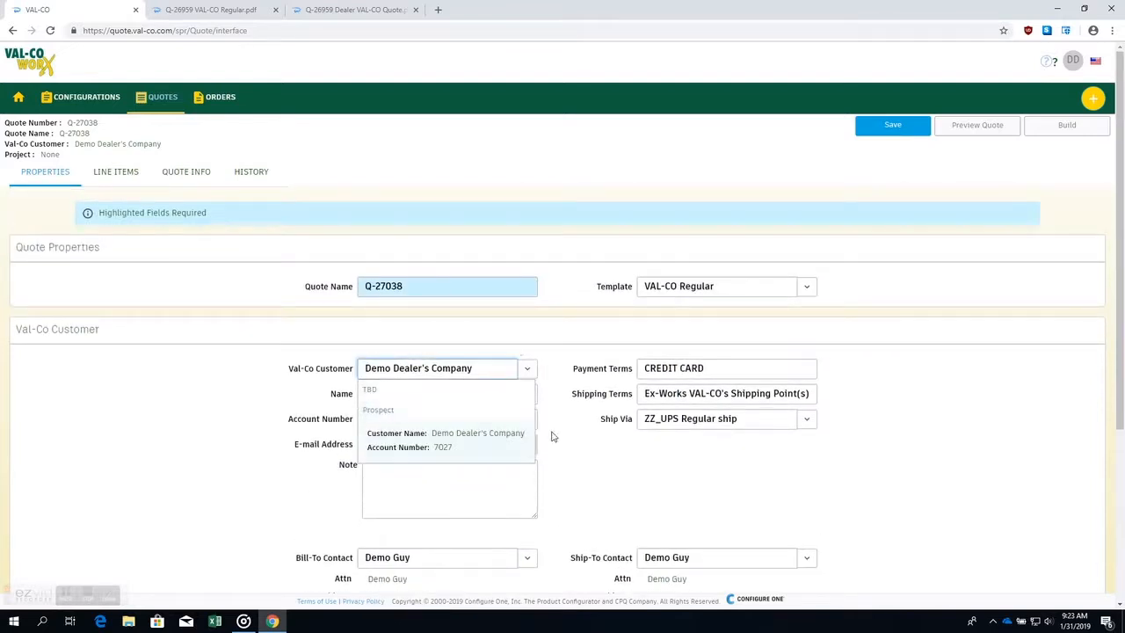
scroll(568, 436, down, 1)
scroll(557, 432, down, 1)
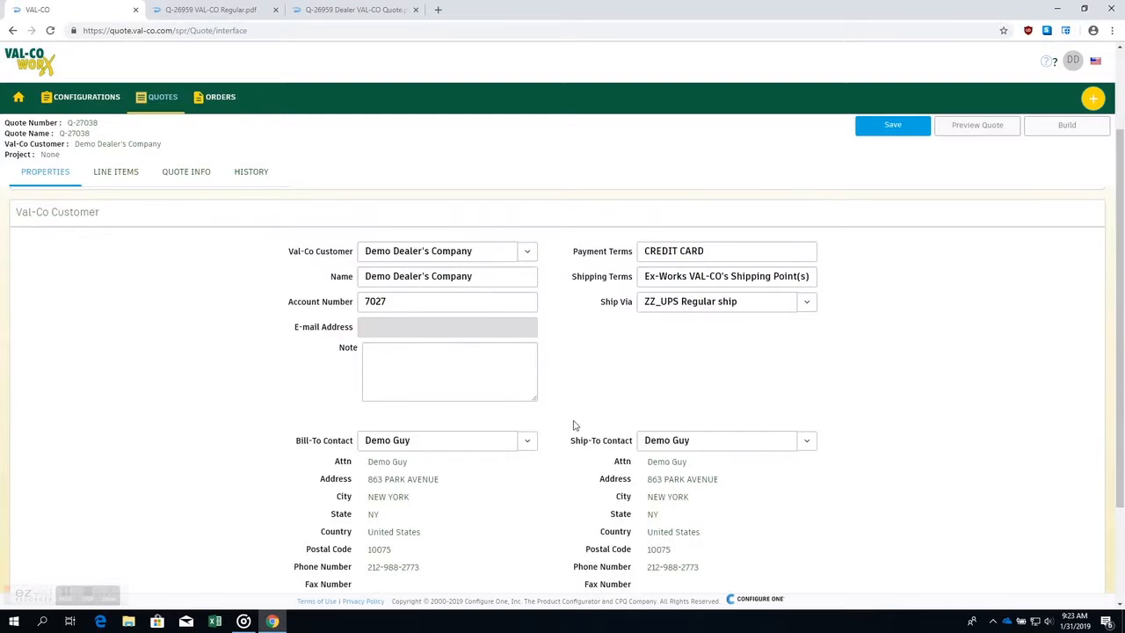
scroll(573, 427, down, 1)
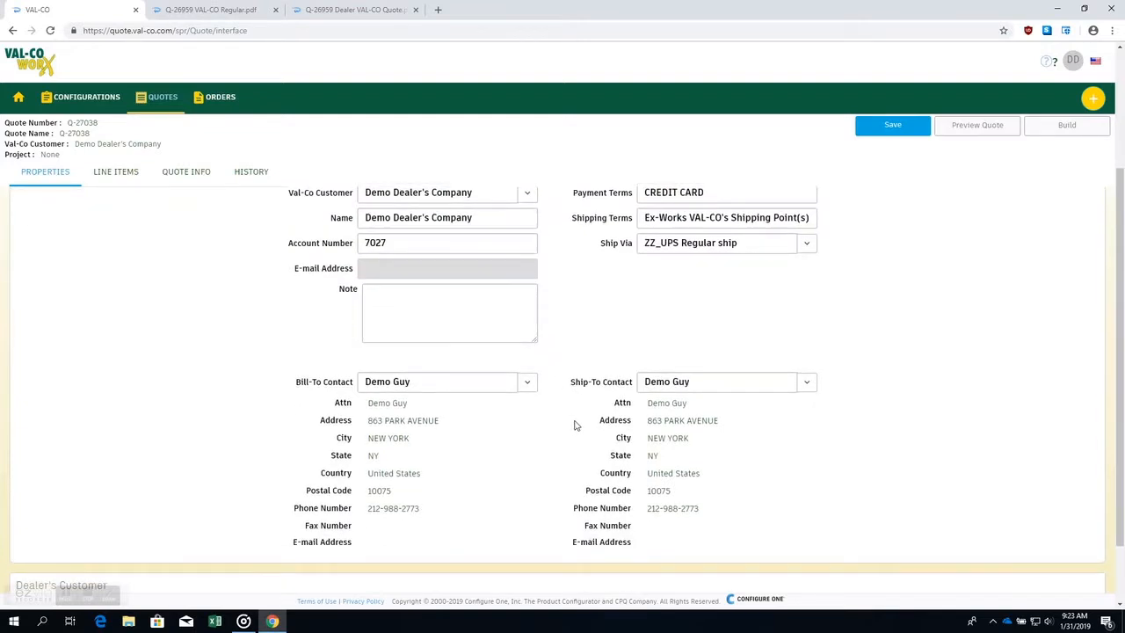
scroll(574, 425, up, 1)
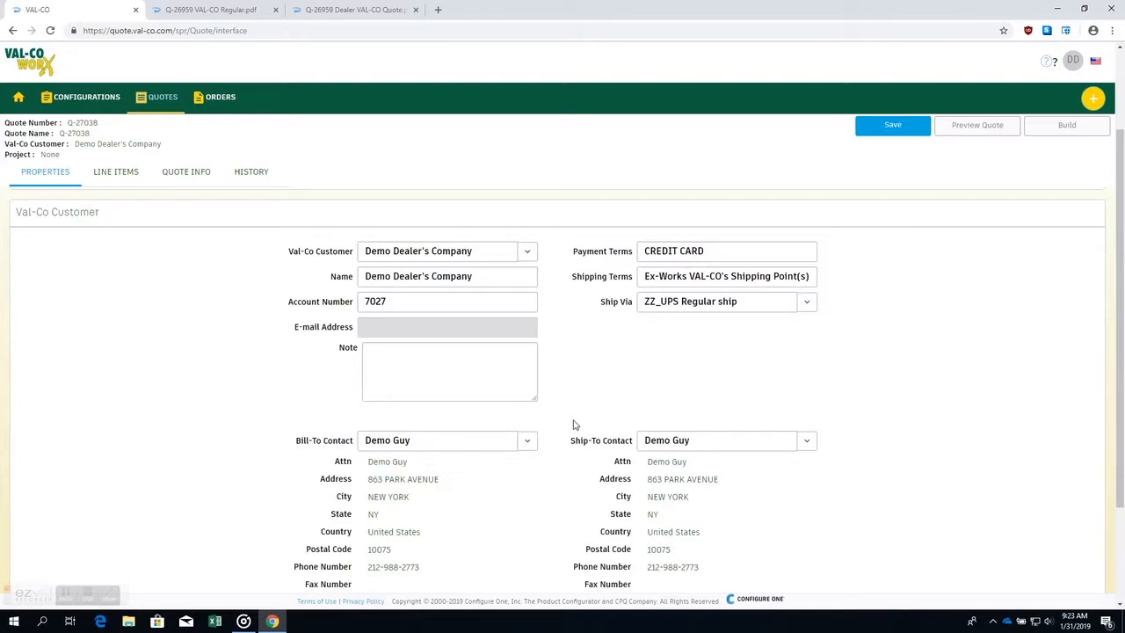
Assign dealer Customer 1 as the Dealer's Customer on the quote.
scroll(573, 427, down, 3)
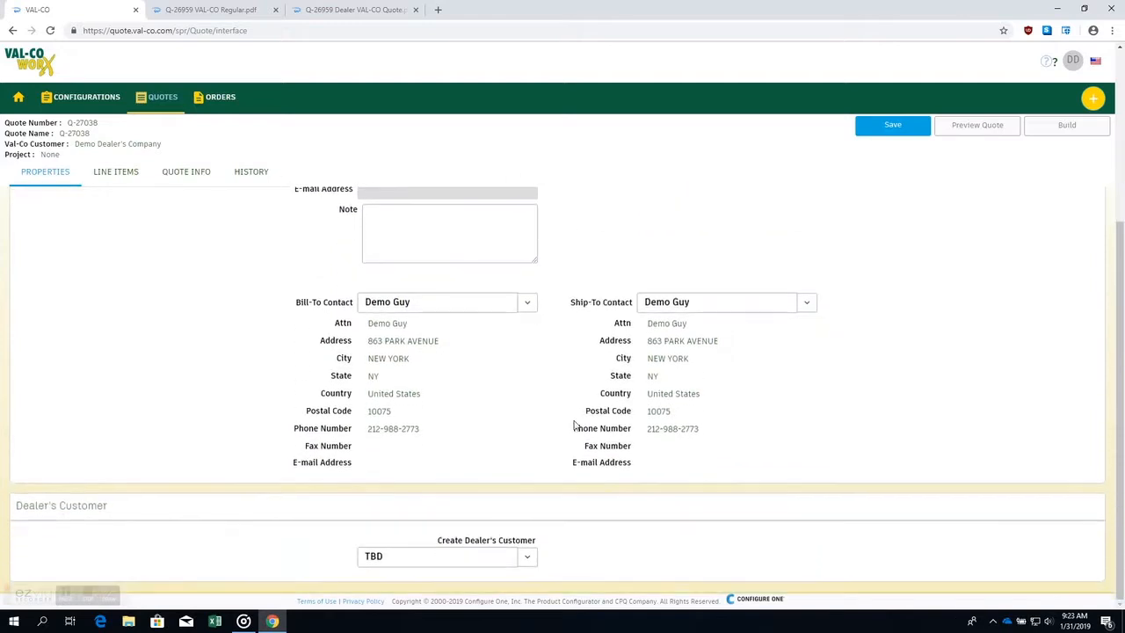
click(528, 558)
scroll(527, 557, down, 2)
scroll(474, 557, down, 1)
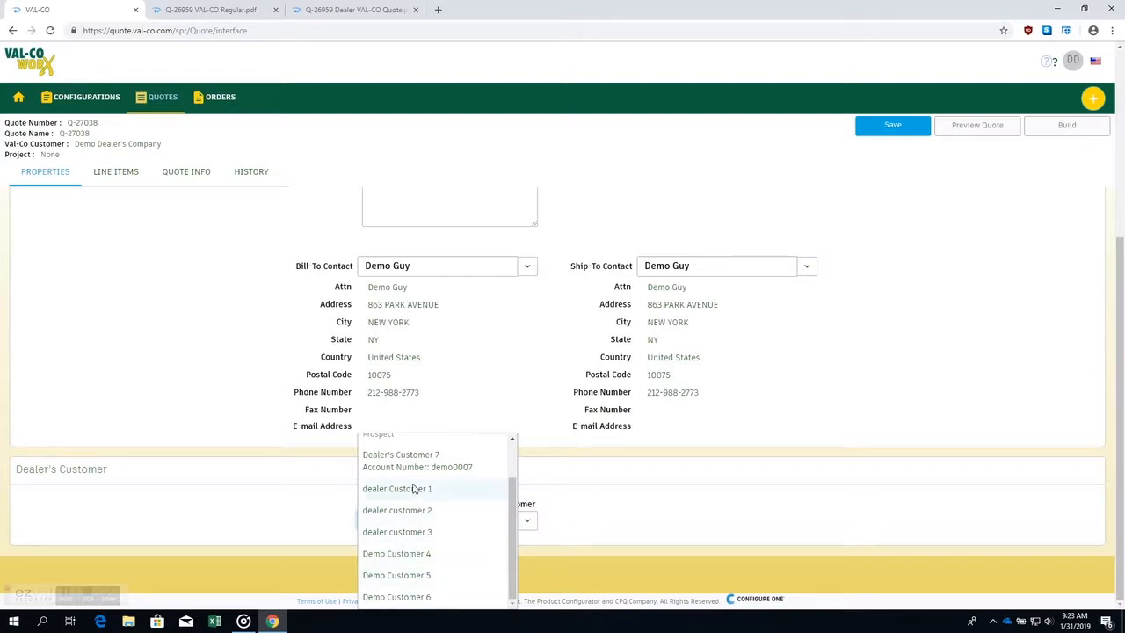
click(411, 494)
scroll(430, 484, down, 4)
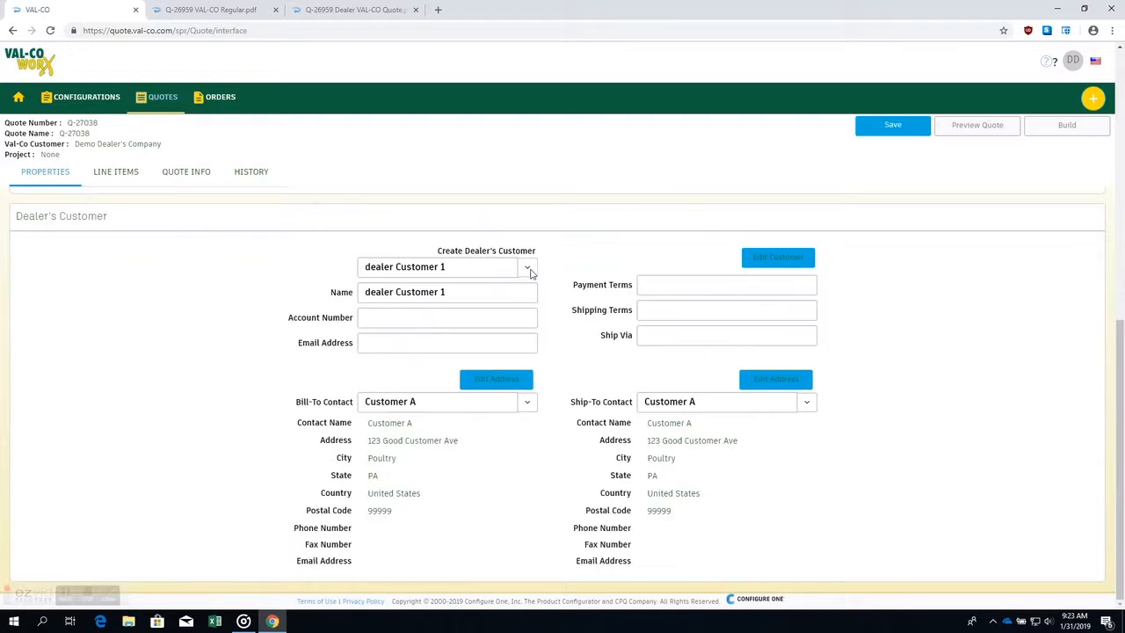
Review the other Dealer's Customer options, including Add New, TBD and Prospect.
click(528, 269)
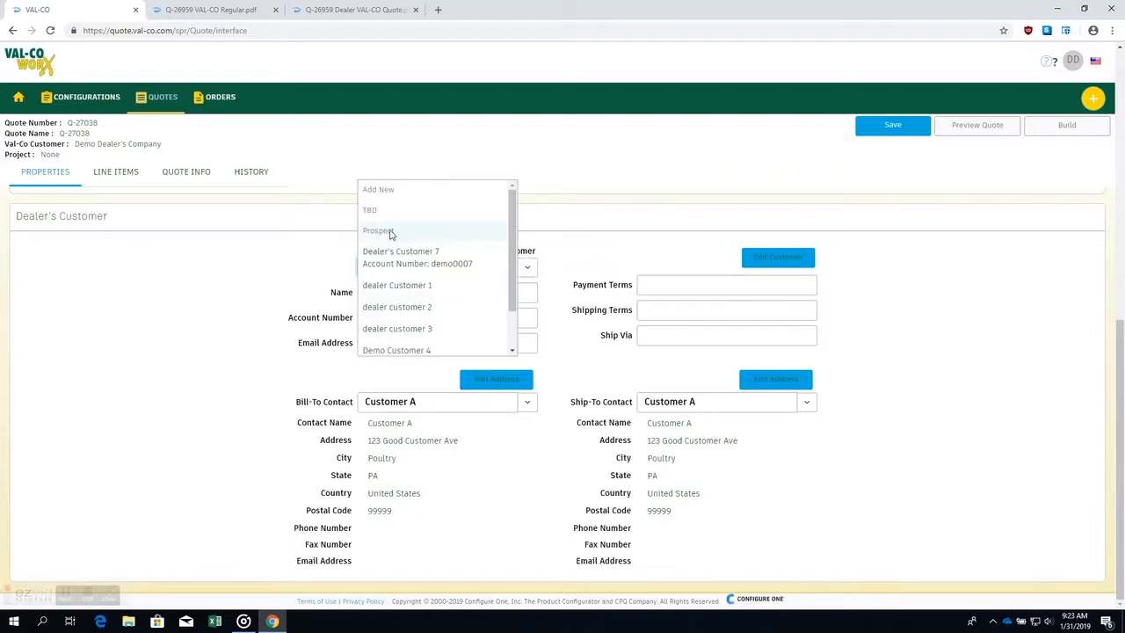
click(575, 262)
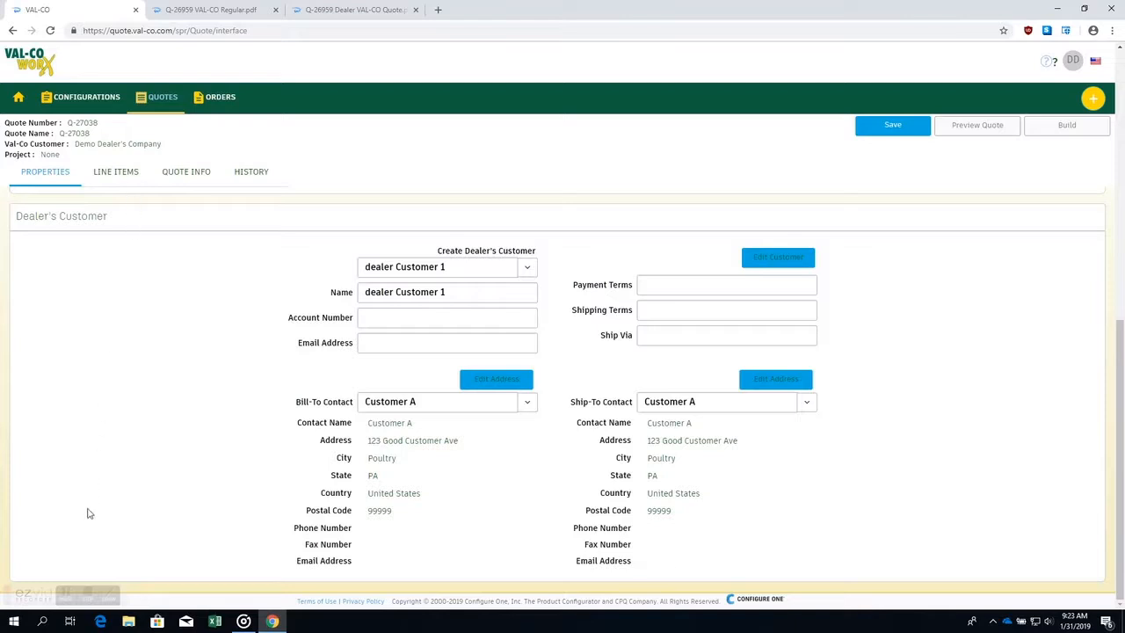
click(67, 595)
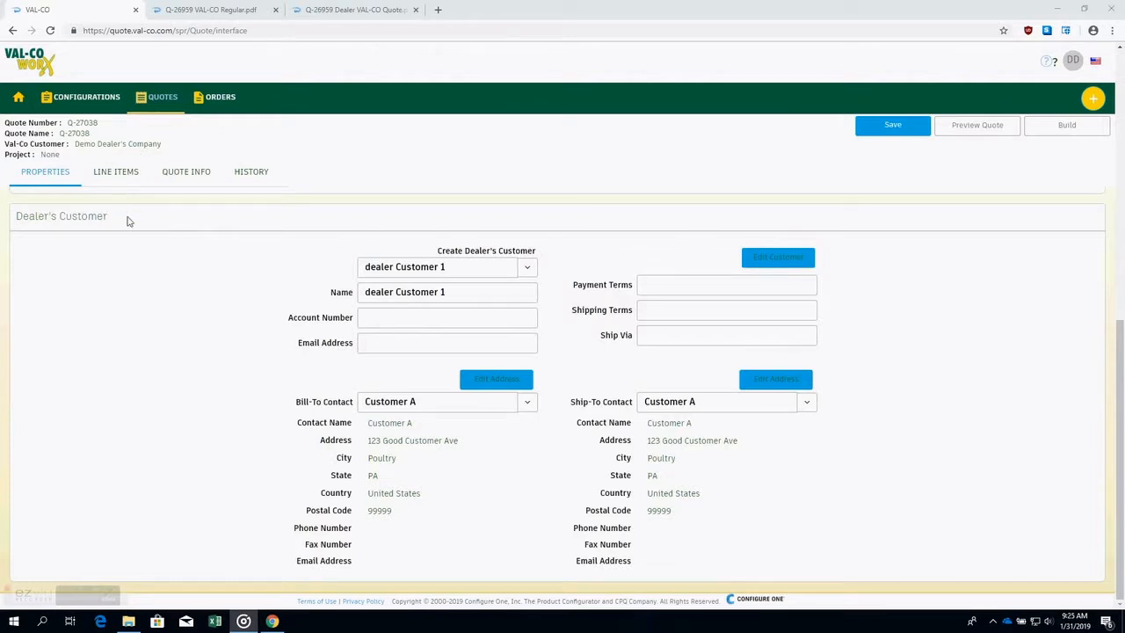
Open the quote's line items, review the types that can be added, and choose Configuration.
click(113, 175)
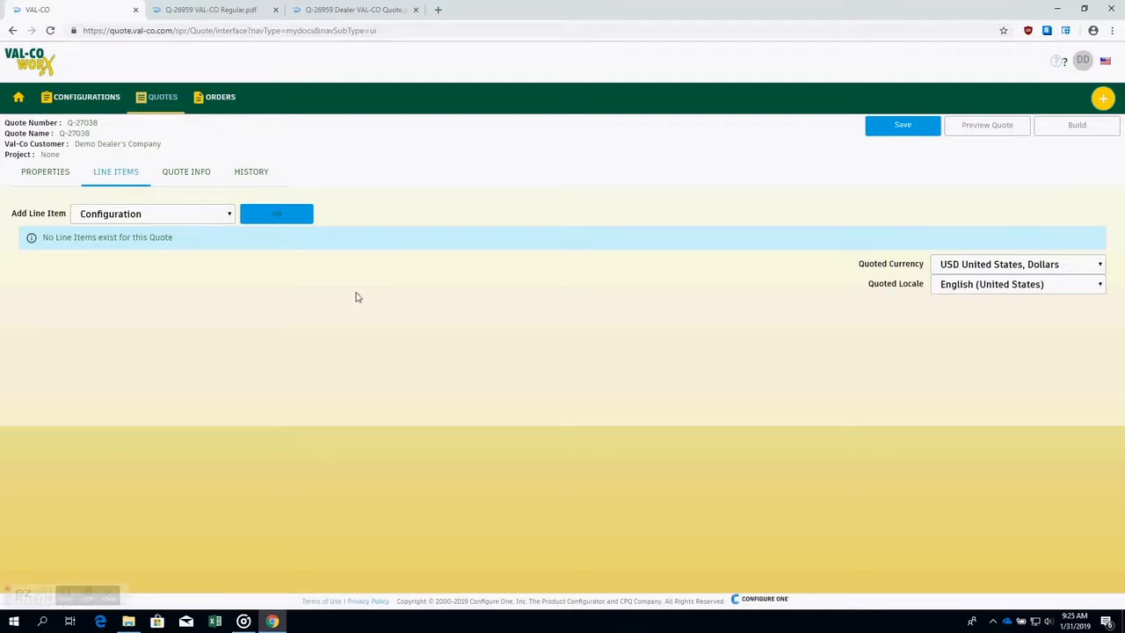
click(231, 215)
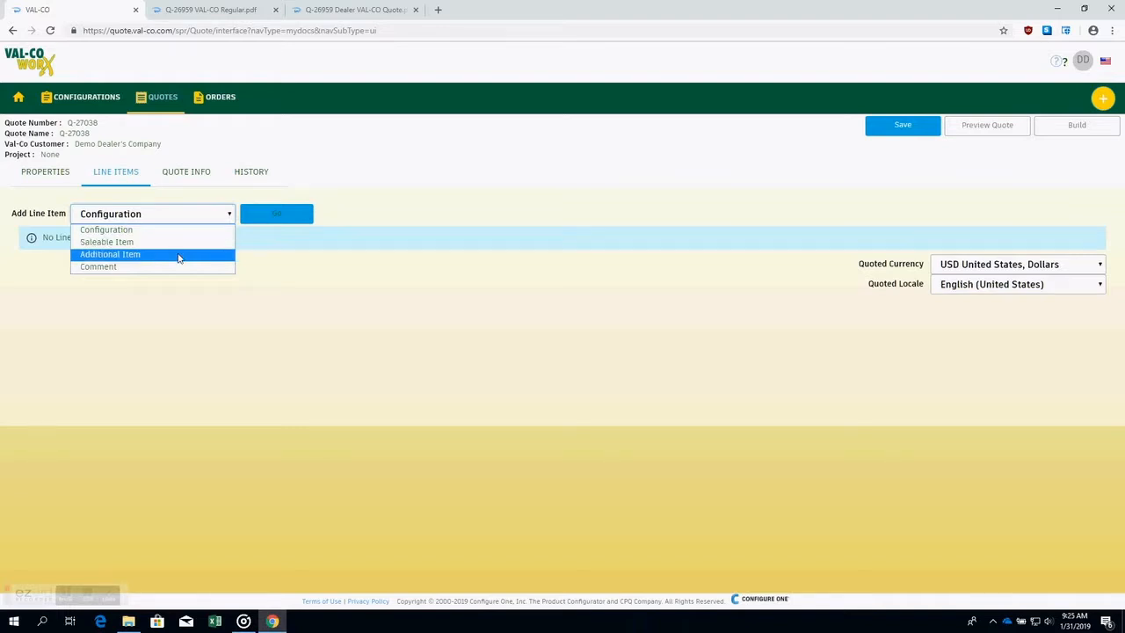
click(202, 342)
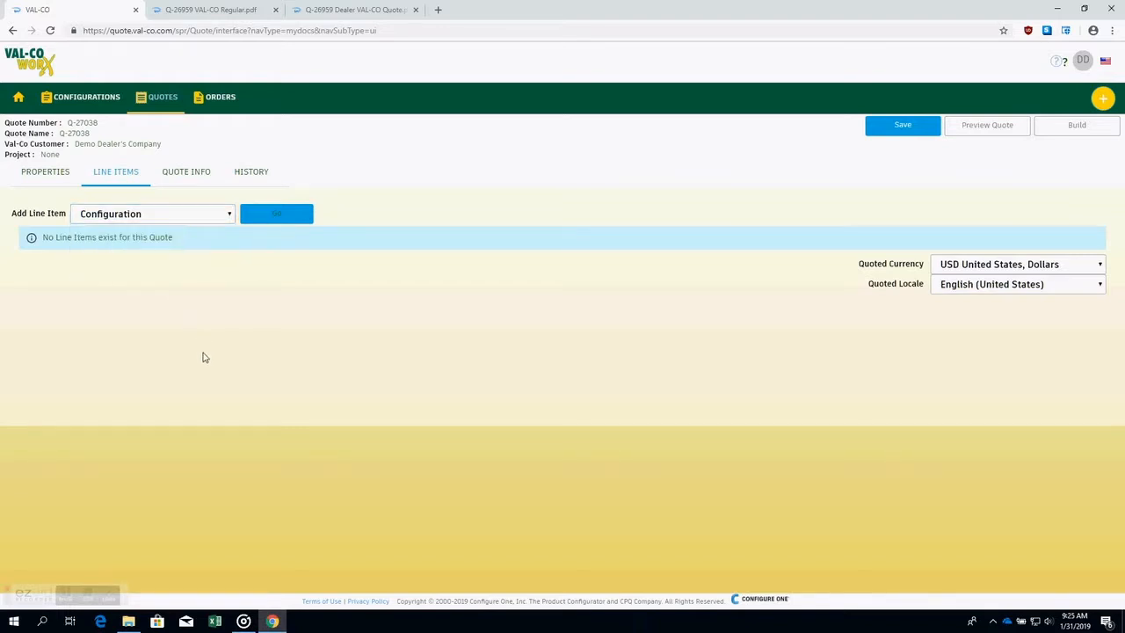
click(226, 220)
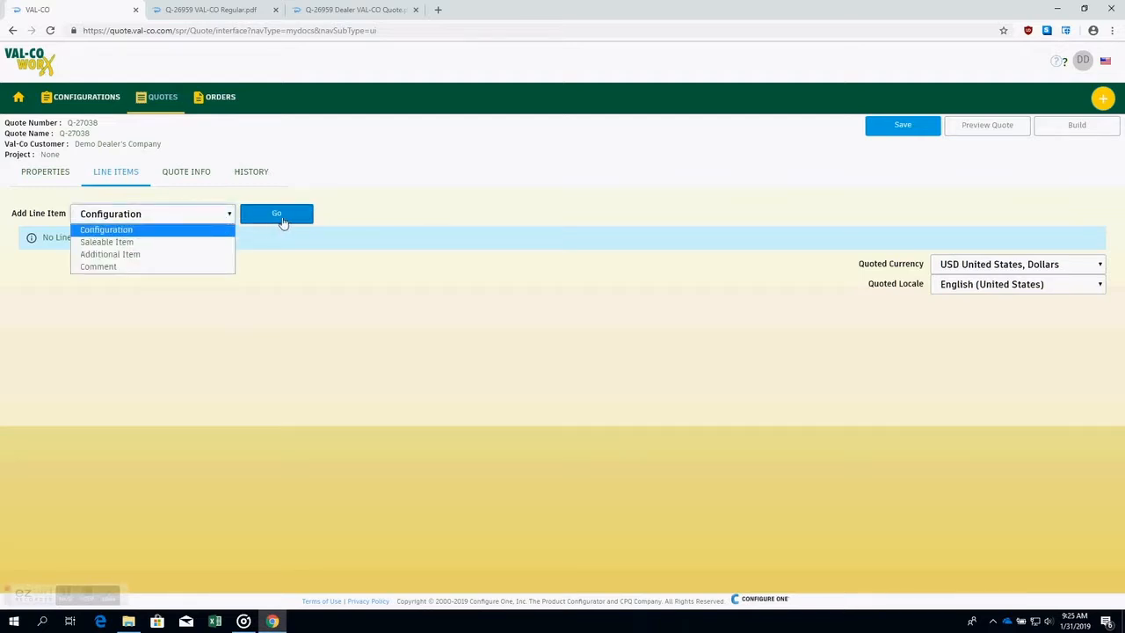
click(165, 232)
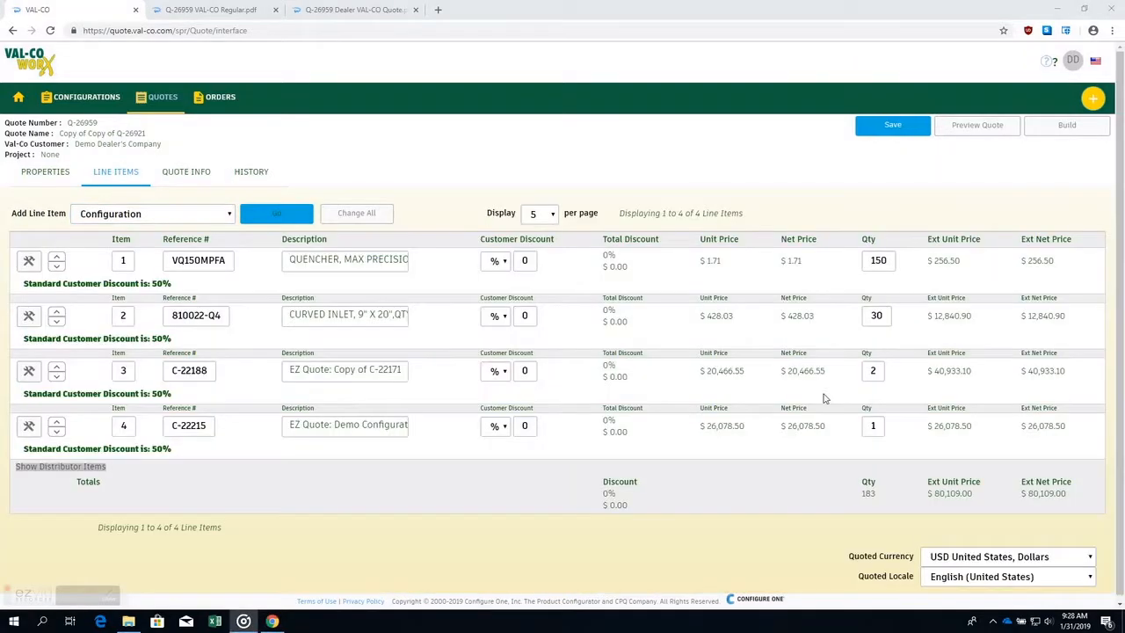
Set the quantity of the VQ150MPFA quencher line item to 100.
click(885, 260)
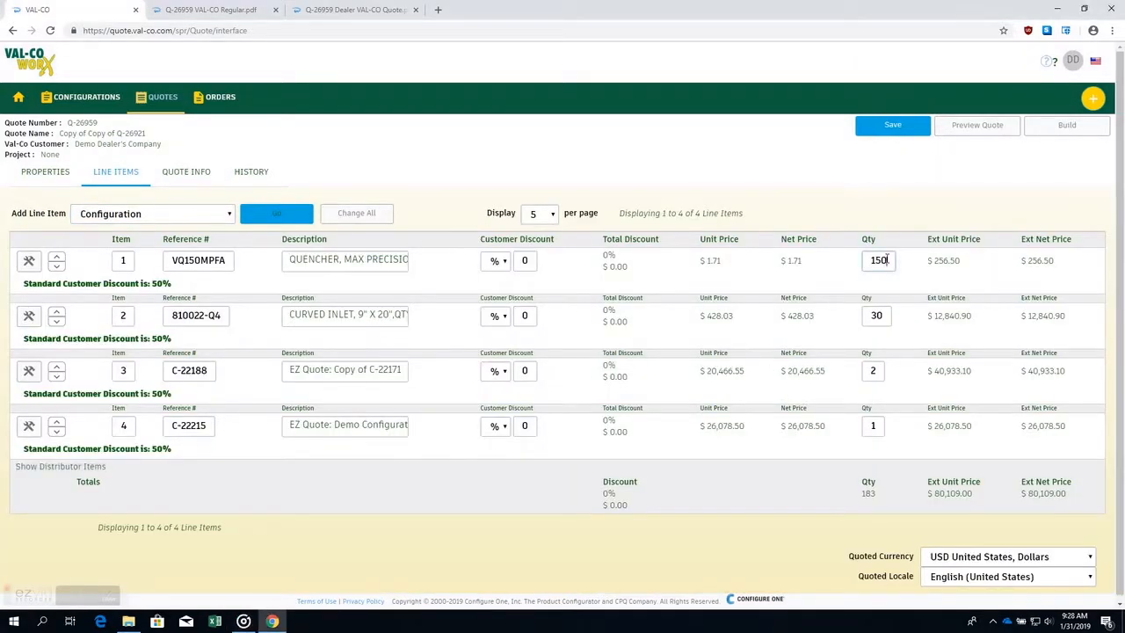
key(BackSpace)
key(BackSpace)
text(00)
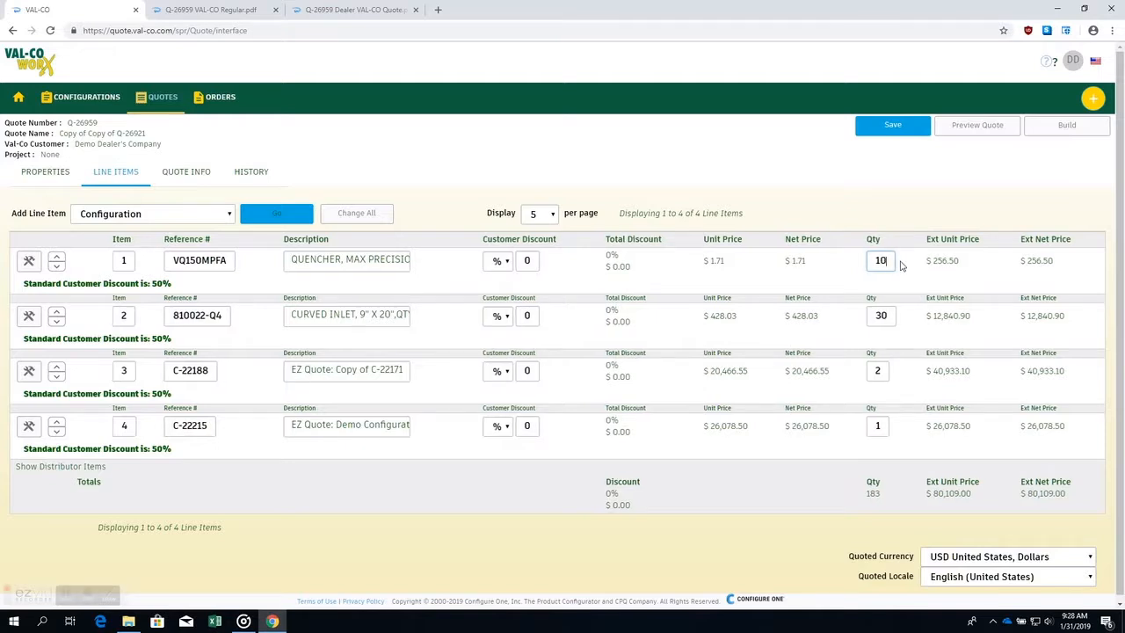
click(843, 280)
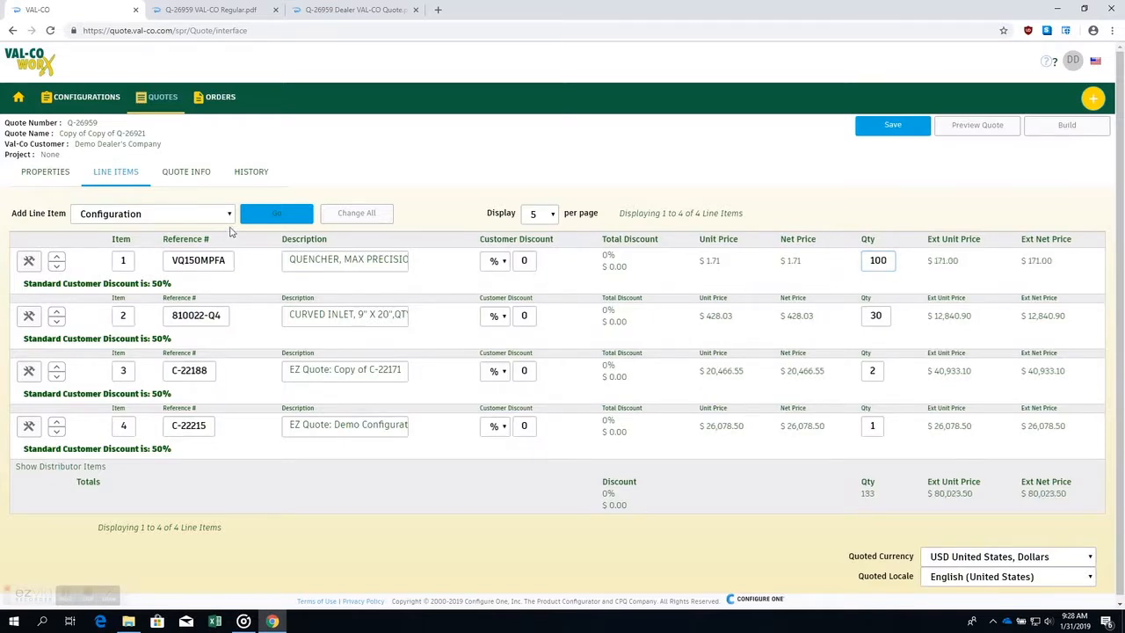
Move the VQ150MPFA line item below the 810022-Q4 curved inlet and back up to first place.
click(56, 268)
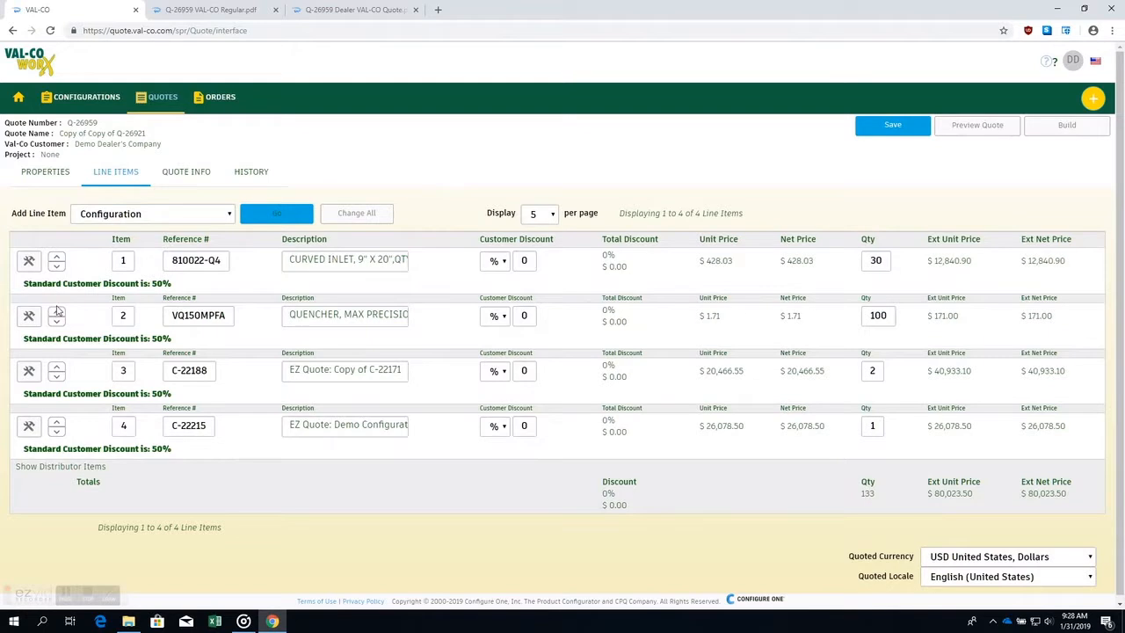
click(55, 313)
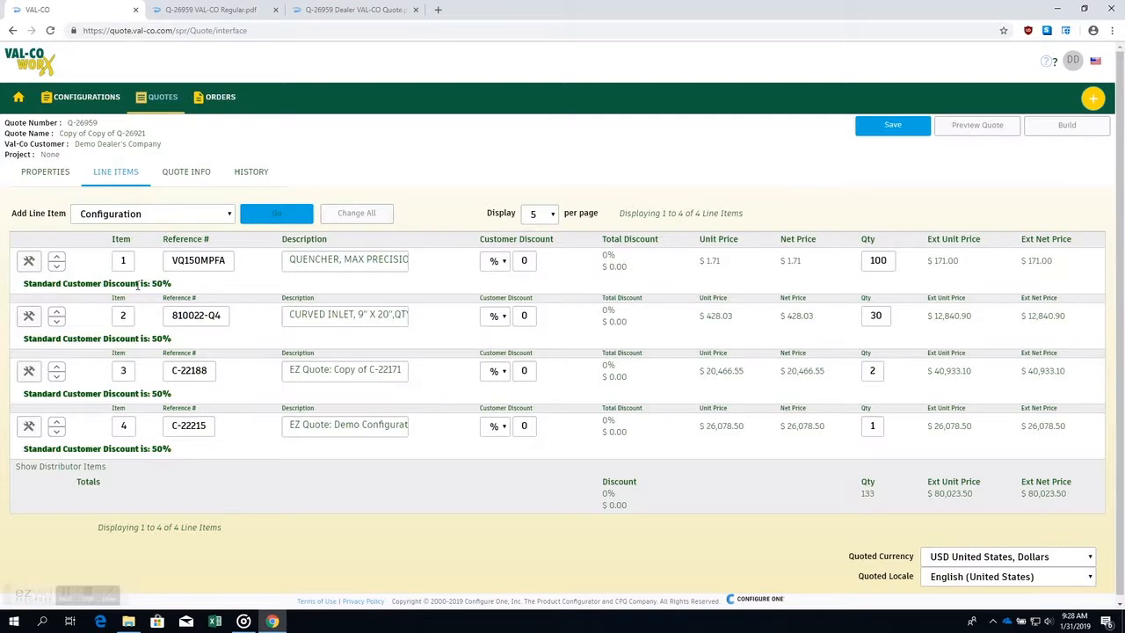
Set the customer discount to 50% individually on each of the four line items.
click(524, 261)
text(50)
click(525, 316)
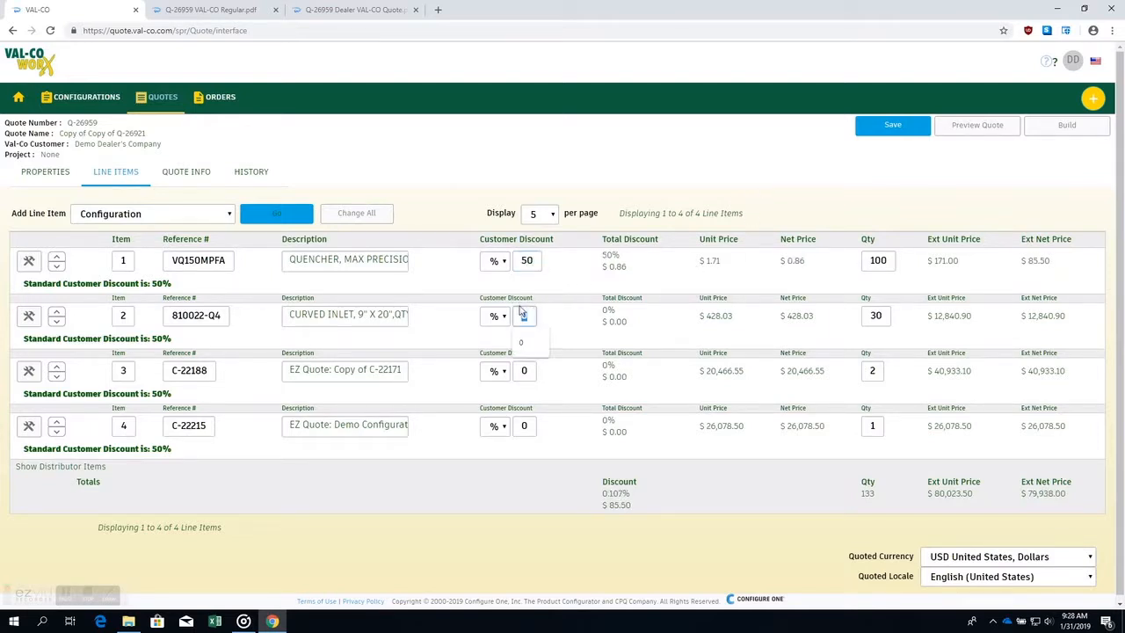
text(50)
click(525, 370)
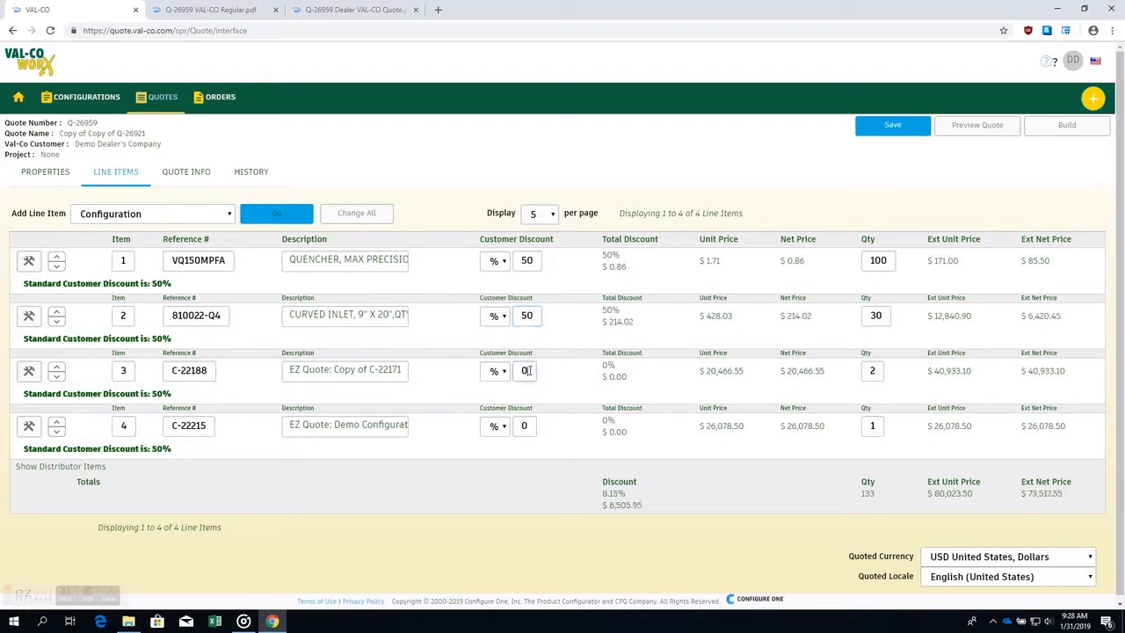
text(50)
click(526, 425)
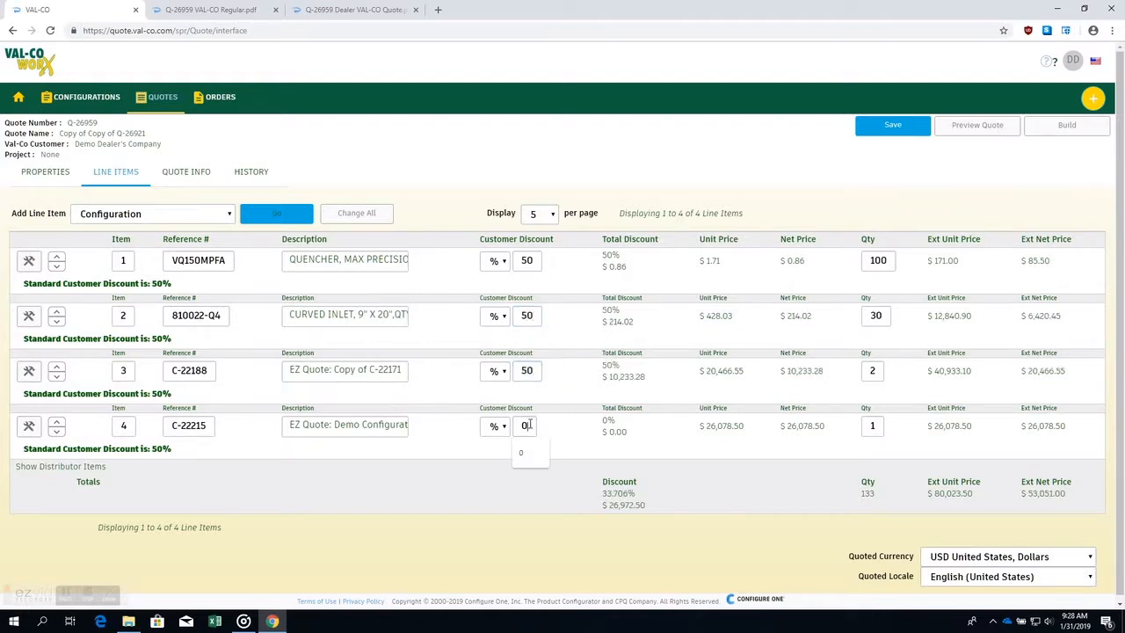
text(50)
click(571, 431)
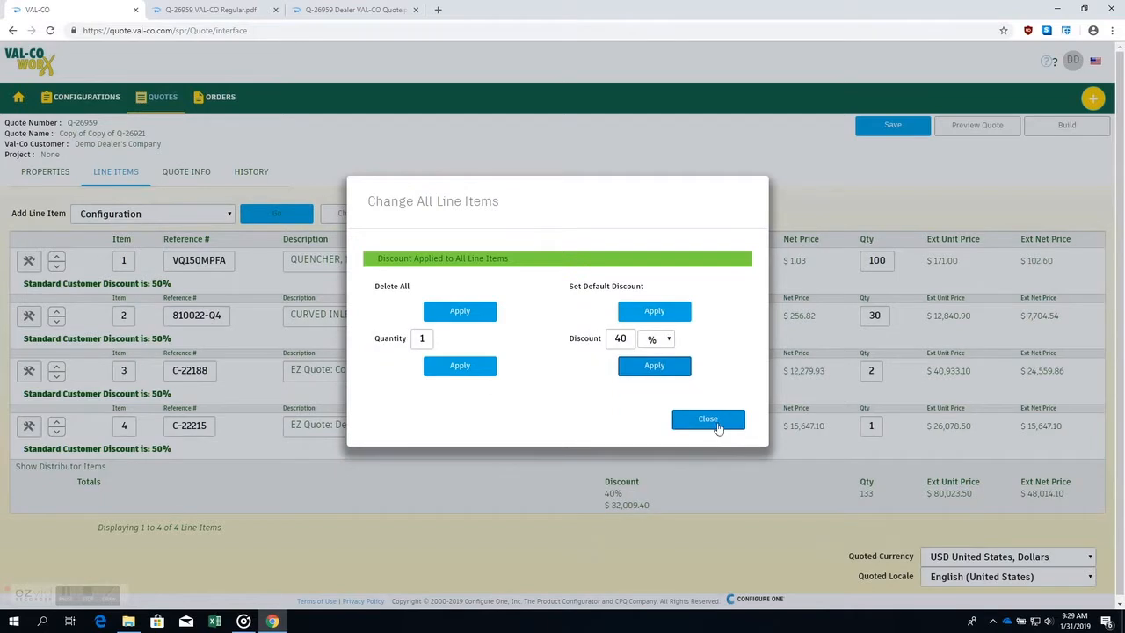
Apply a 40% discount to all line items at once, and set the Dealer Markup distributor item to 10%.
click(720, 433)
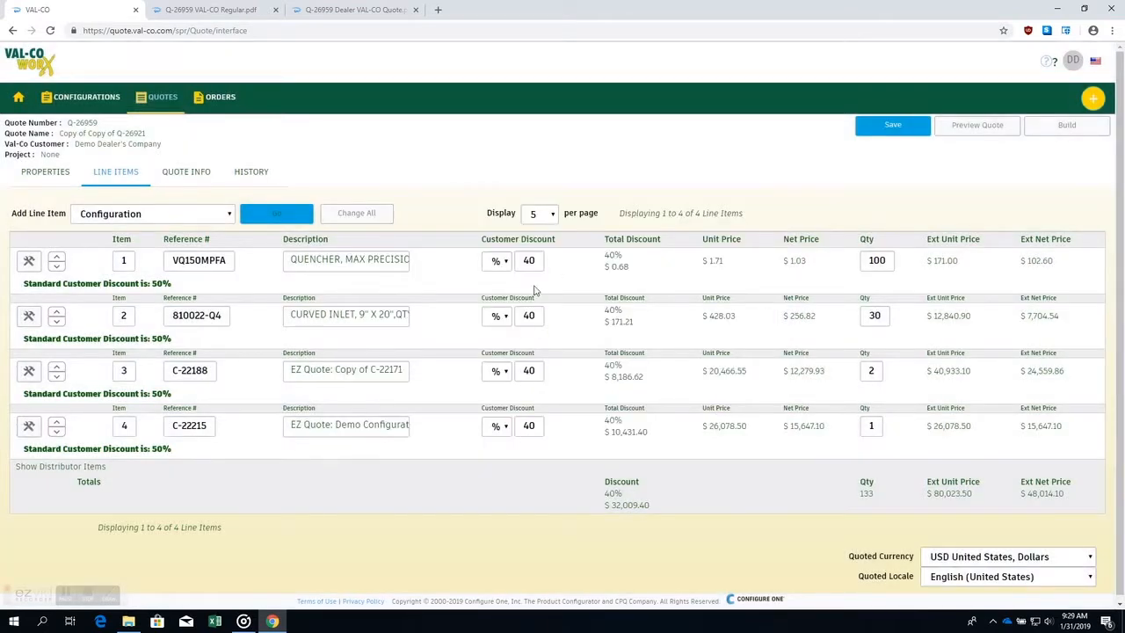
click(79, 467)
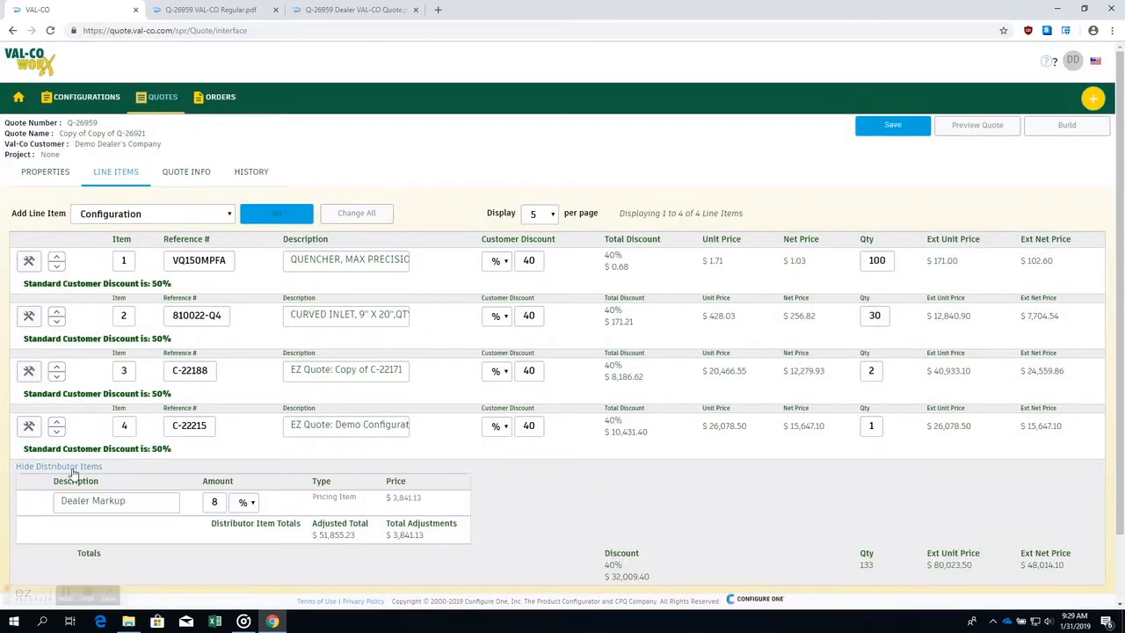
double_click(222, 501)
text(10)
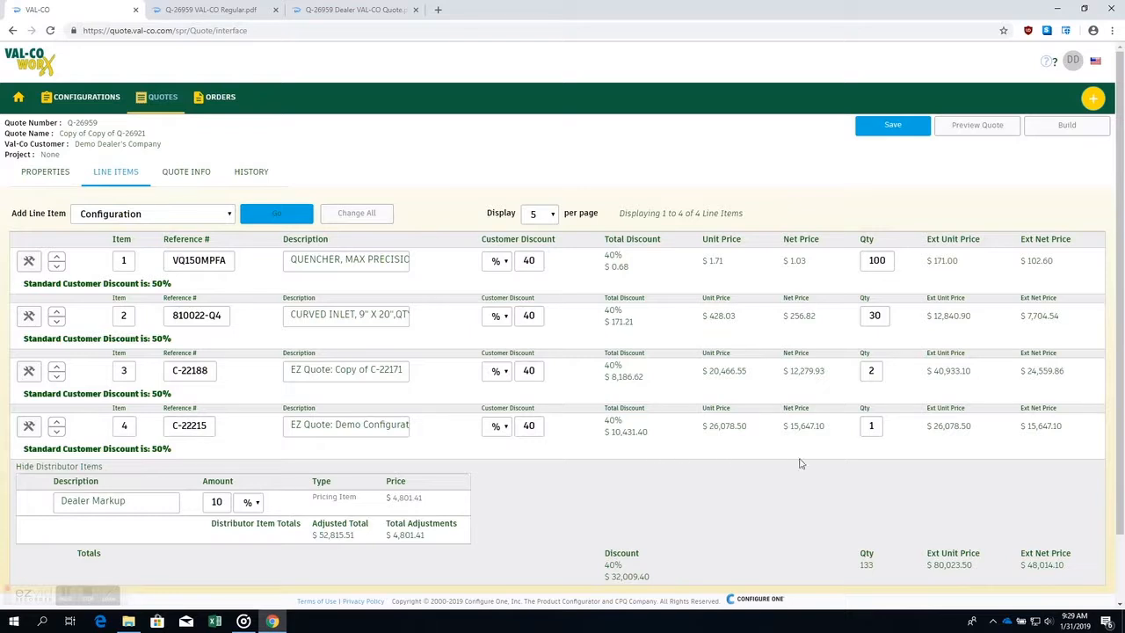
Open the quote info inputs and review the available Val-Co Salesperson choices without changing the selection.
click(199, 175)
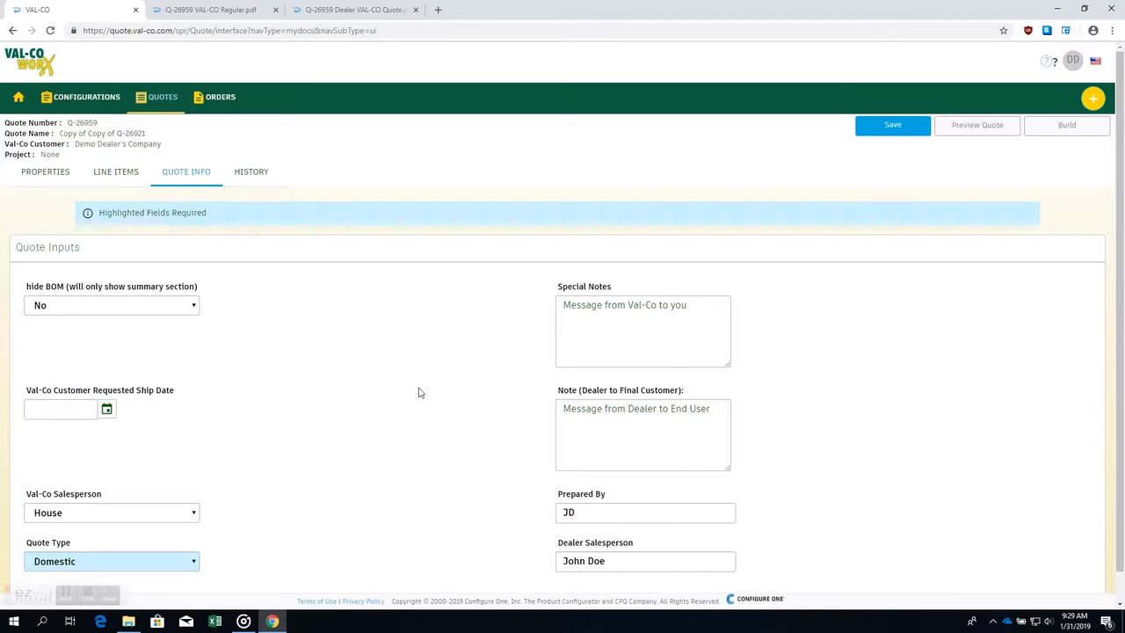
scroll(418, 391, down, 1)
click(151, 484)
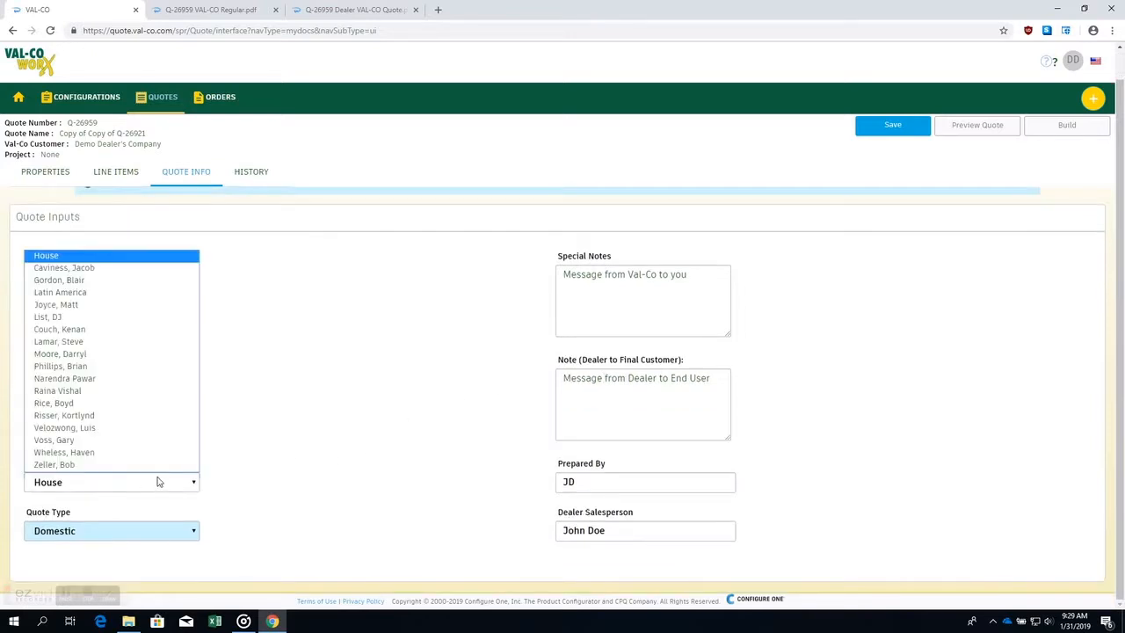
click(257, 469)
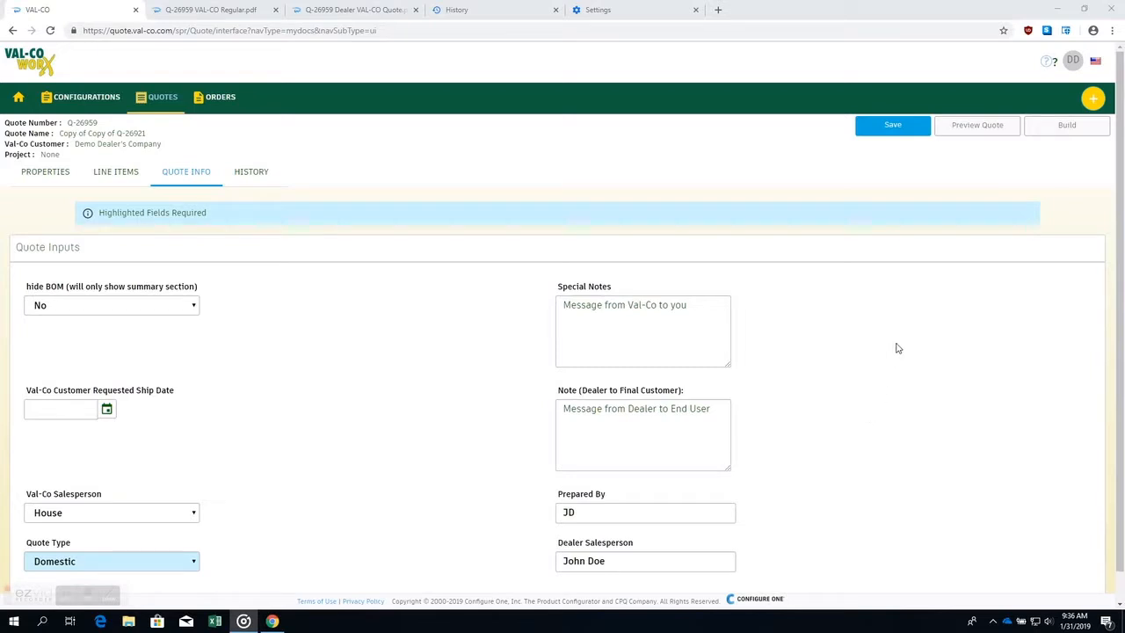
Try to preview the quote, and allow the blocked pop-ups from quote.val-co.com.
click(963, 137)
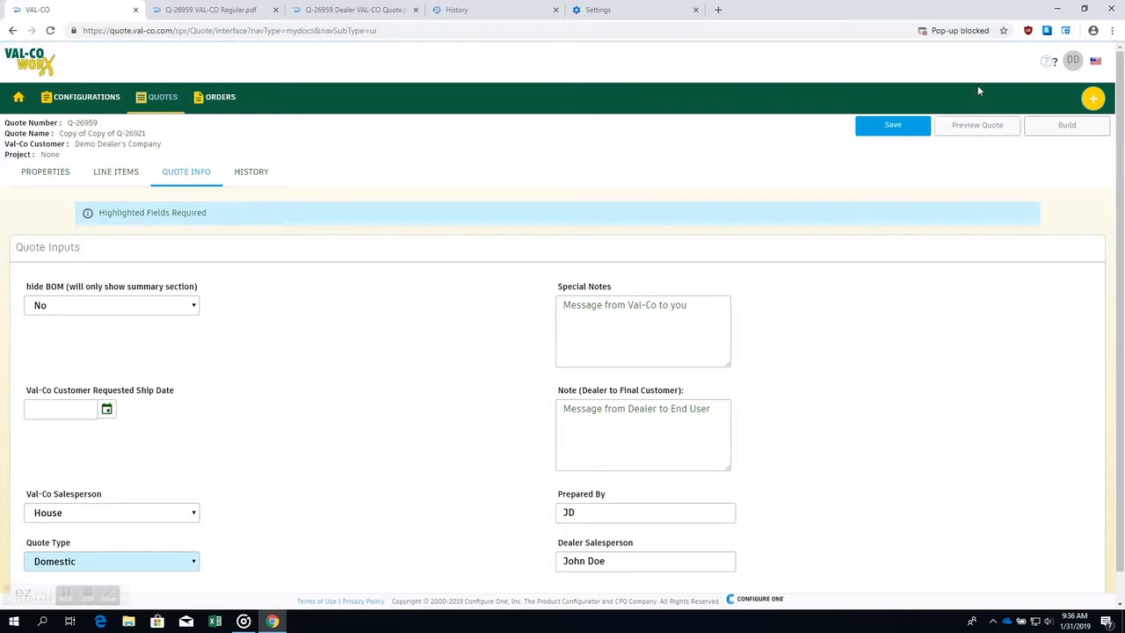
click(986, 34)
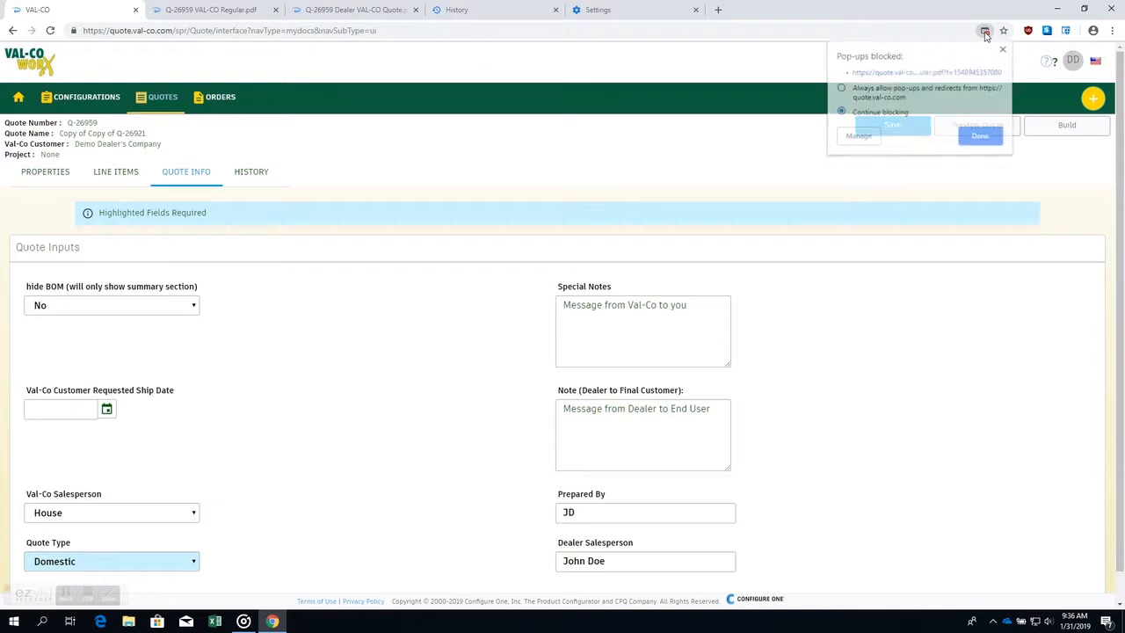
click(984, 141)
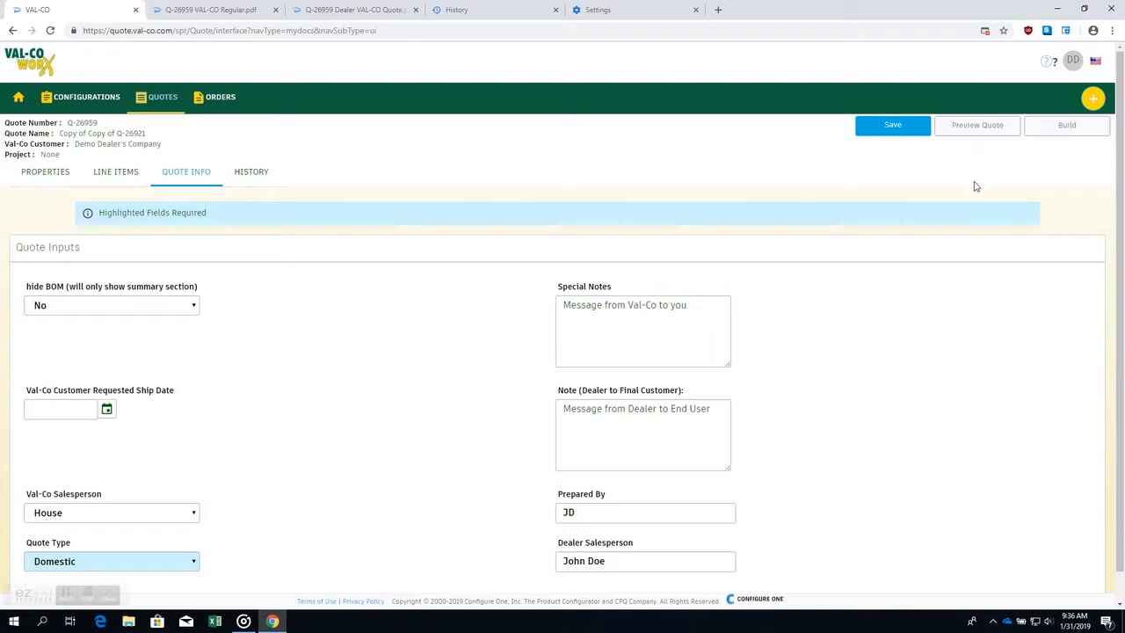
Preview the quote again, look over the first page of the VAL-CO Regular PDF, and return to the quote.
click(985, 132)
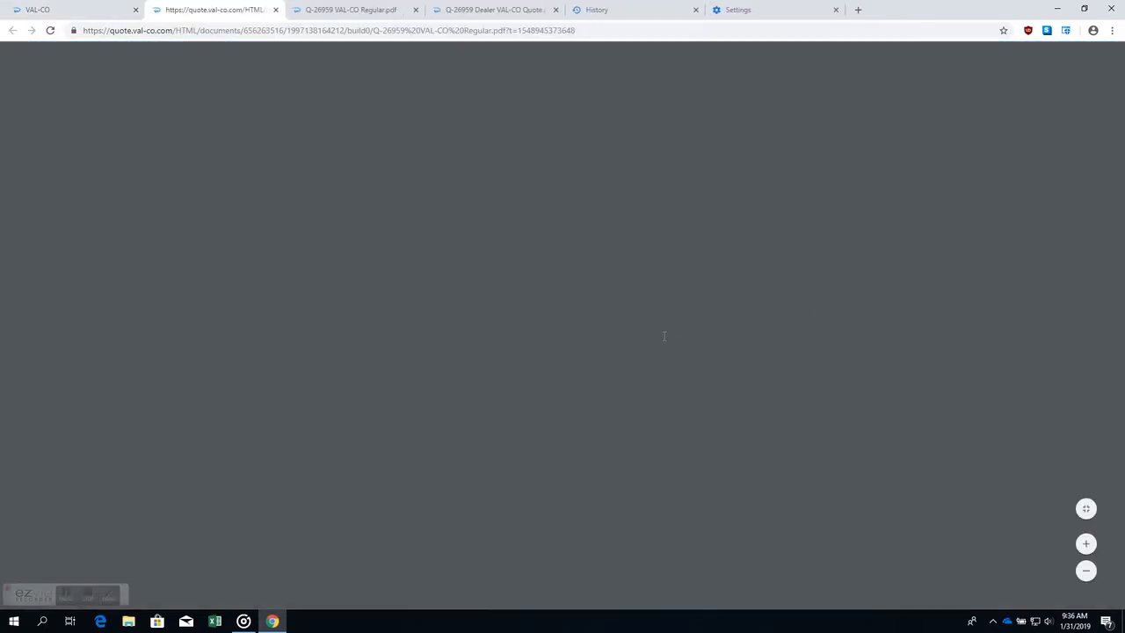
scroll(506, 264, down, 2)
scroll(505, 264, up, 2)
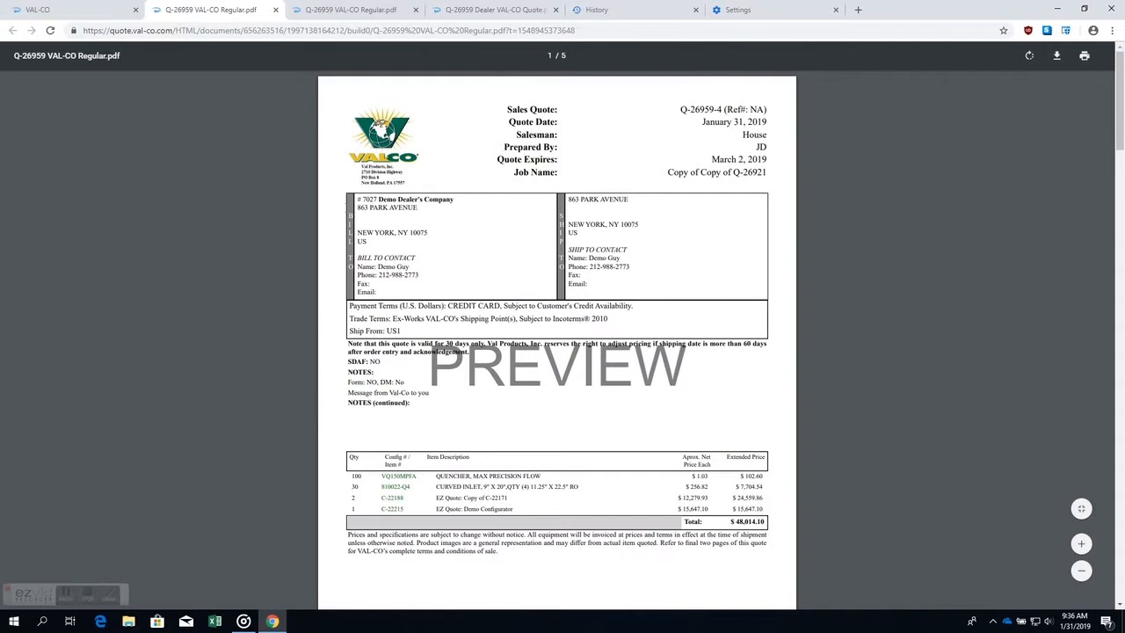
click(97, 10)
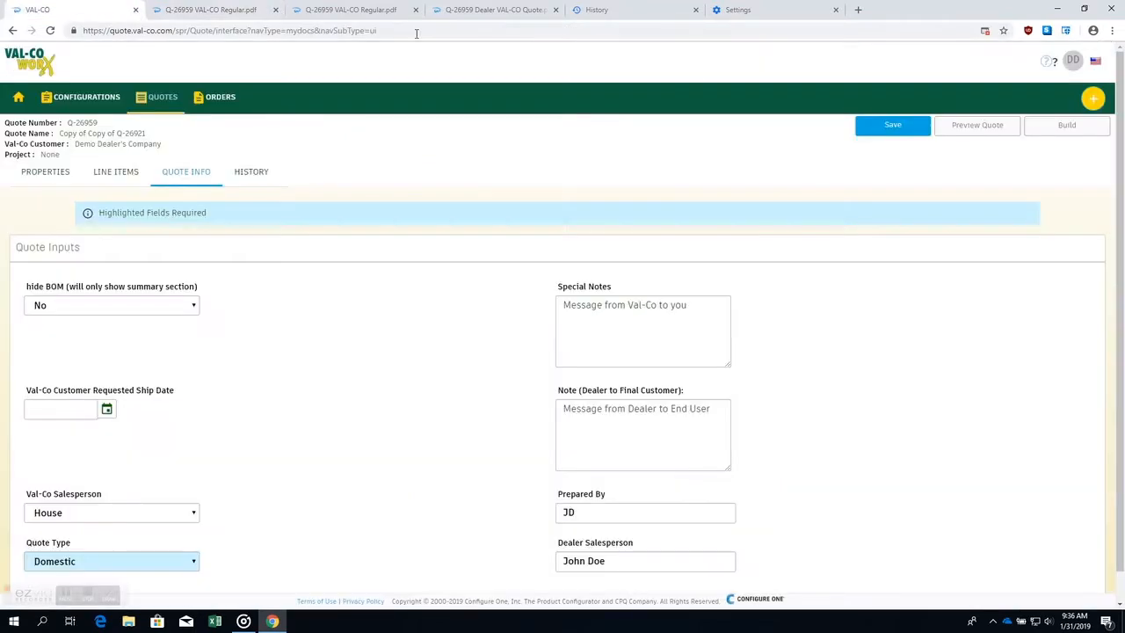
Build the quote and view its VAL-CO Regular and Dealer VAL-CO Quote PDF documents.
click(1062, 132)
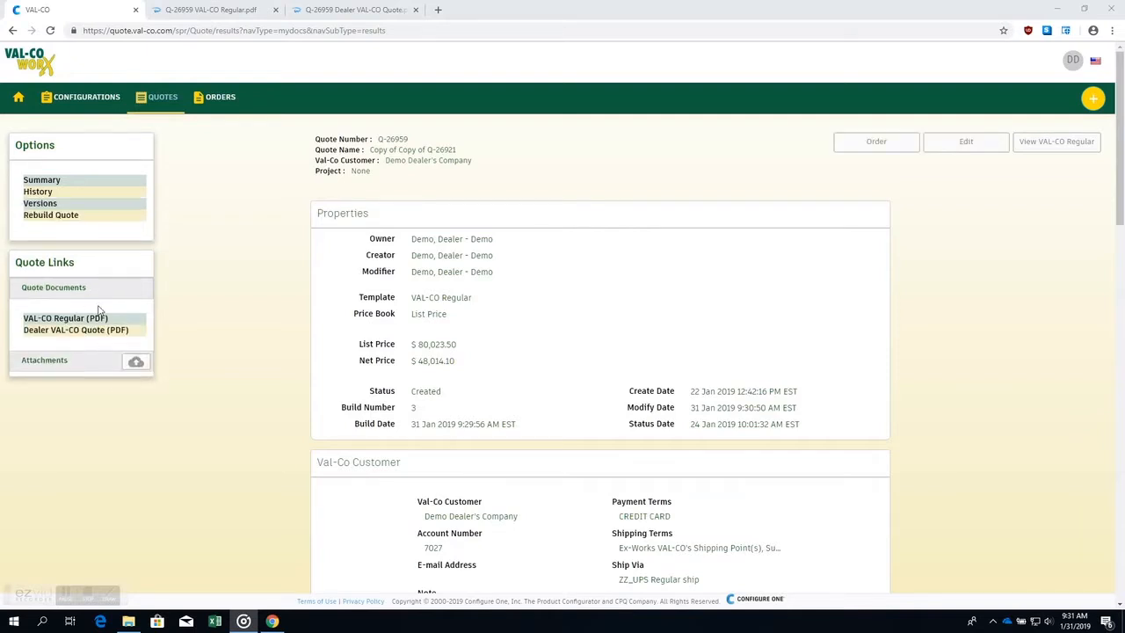
click(69, 319)
click(218, 13)
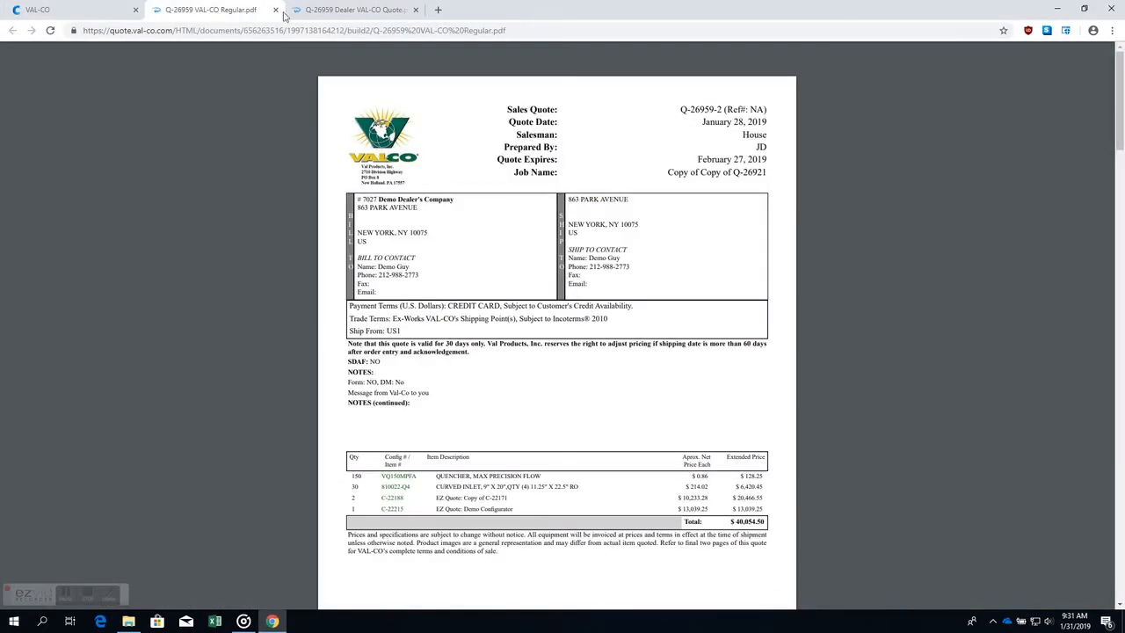
click(361, 11)
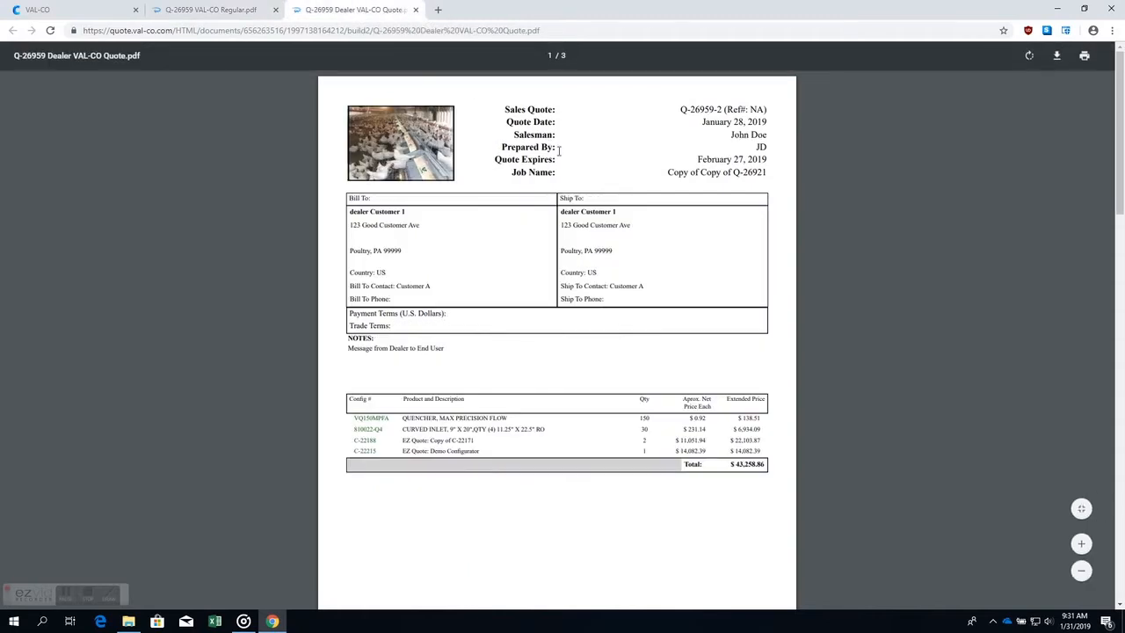
Examine the pages of the VAL-CO Regular and Dealer VAL-CO Quote PDFs, including bills of materials and terms, and return to the quote summary.
click(224, 18)
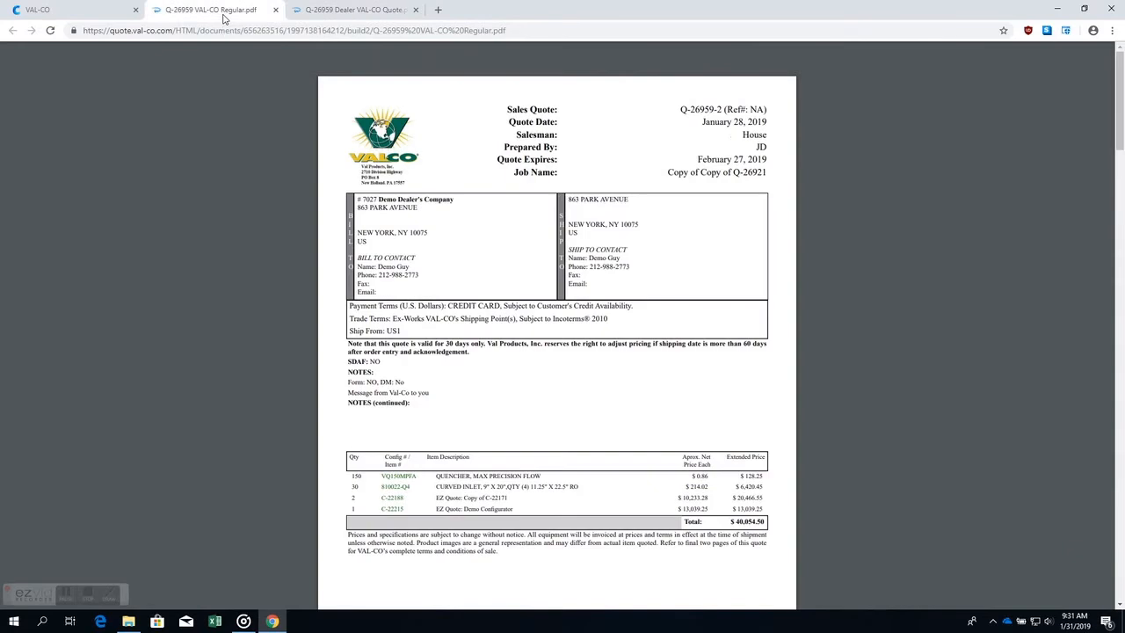
scroll(493, 404, down, 5)
scroll(505, 420, down, 20)
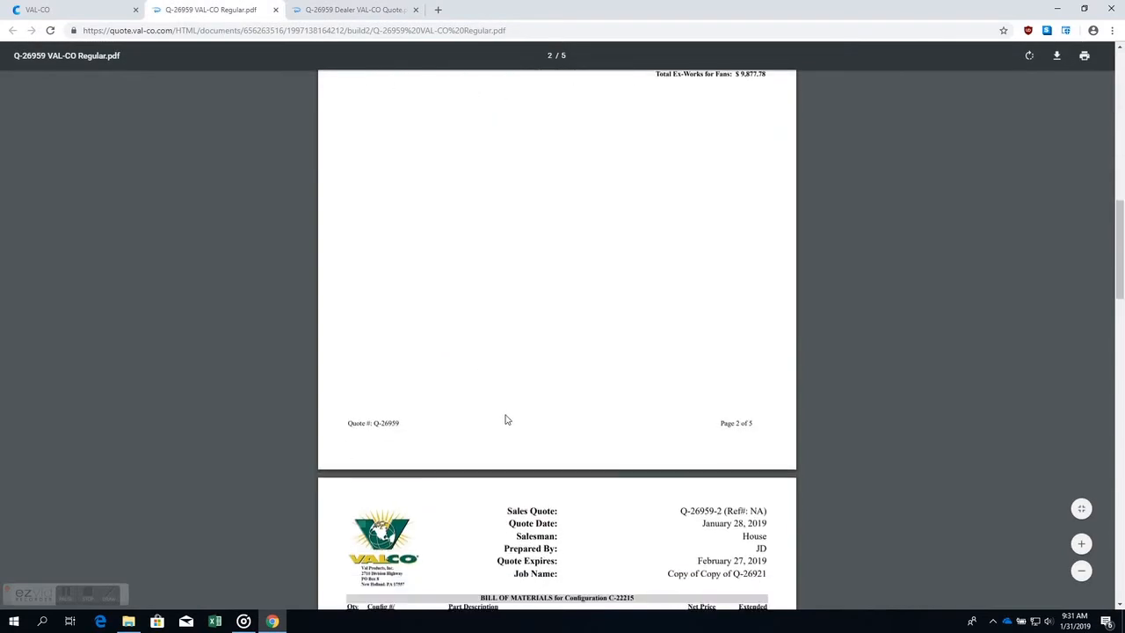
scroll(475, 351, down, 2)
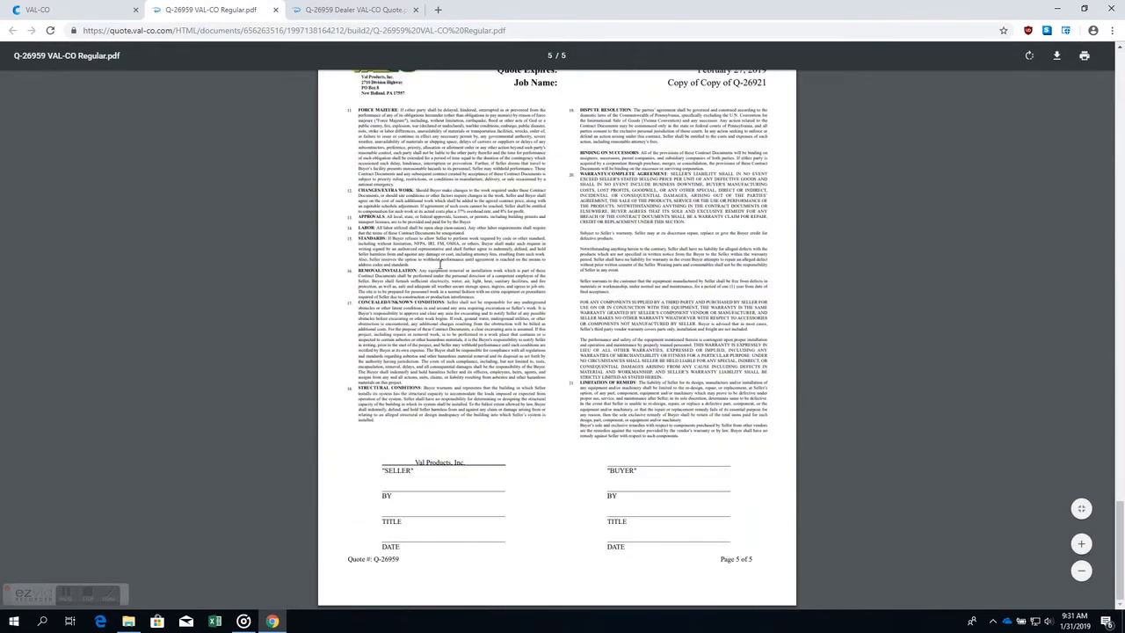
click(352, 10)
scroll(445, 256, down, 5)
scroll(445, 256, down, 10)
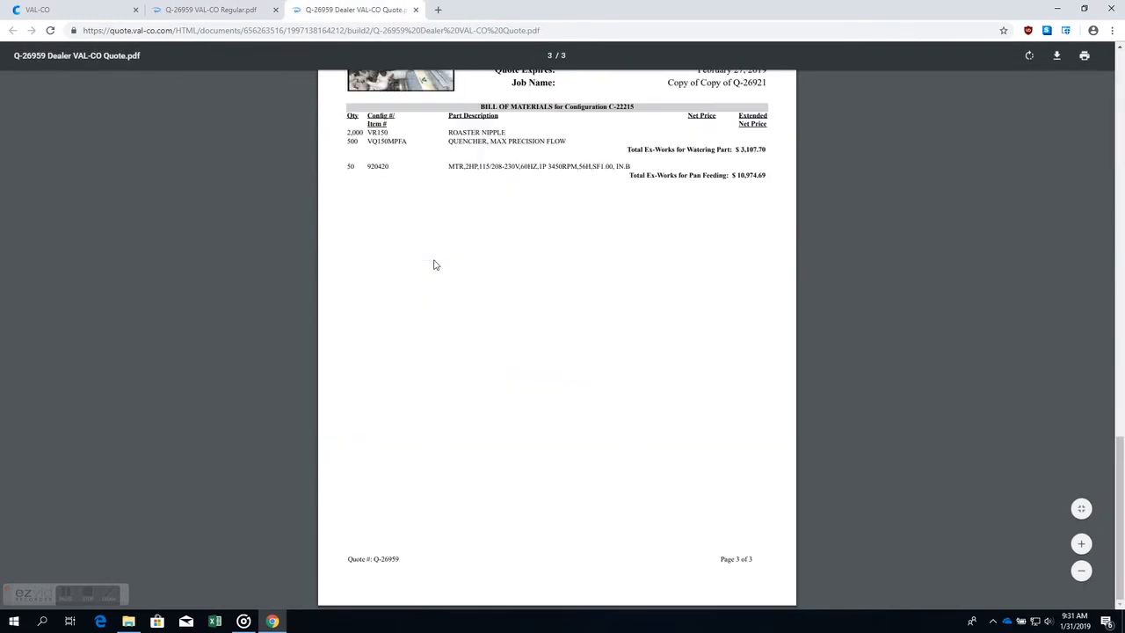
scroll(437, 262, up, 15)
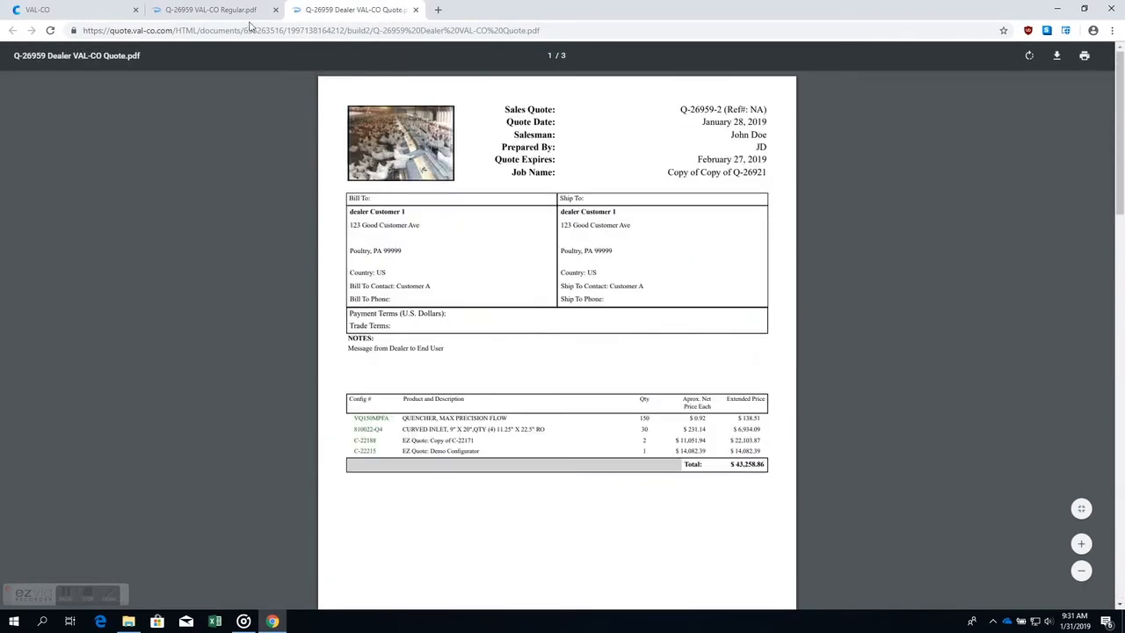
click(243, 10)
scroll(406, 210, up, 3)
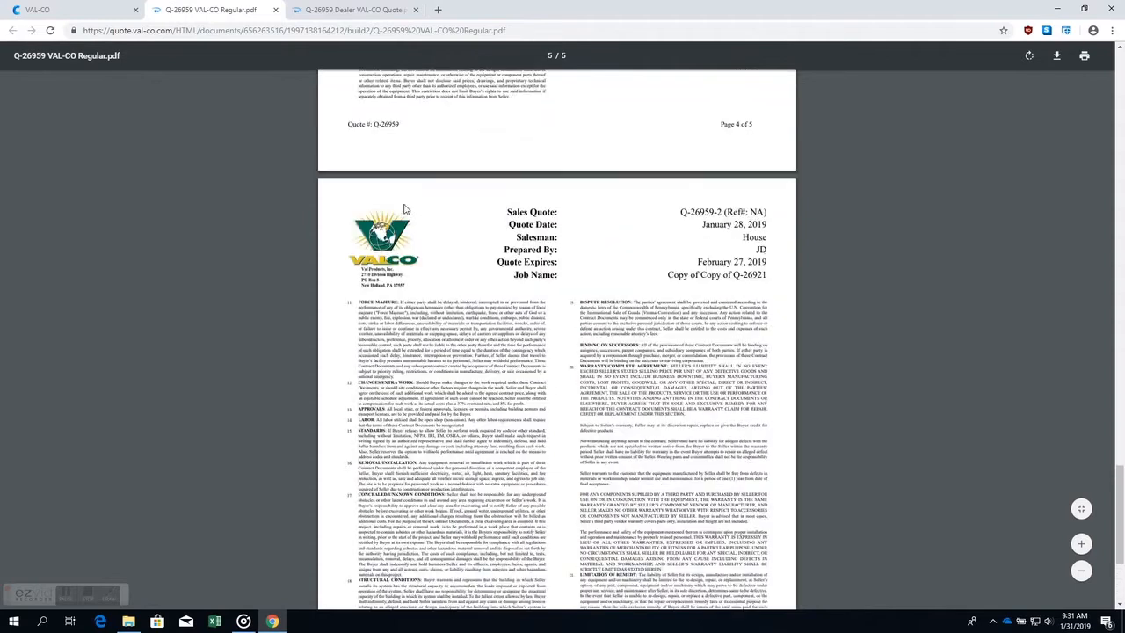
scroll(311, 173, up, 10)
click(113, 12)
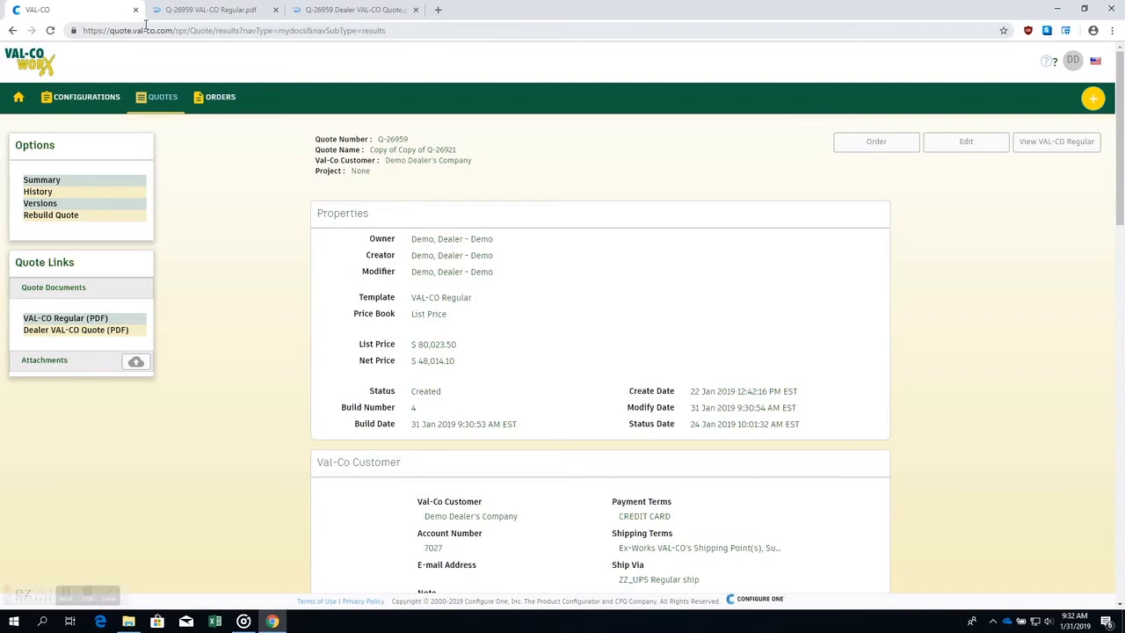
Check the save and print options for the VAL-CO Regular PDF, dismiss them, and go back to the quote summary.
click(253, 10)
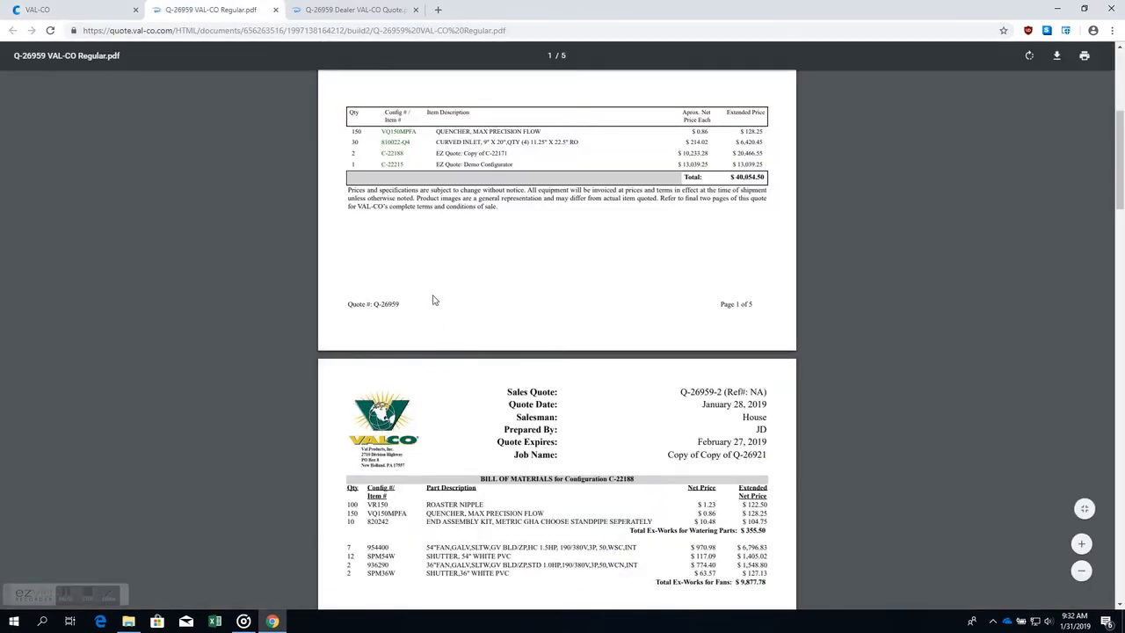
scroll(481, 376, down, 2)
right_click(481, 348)
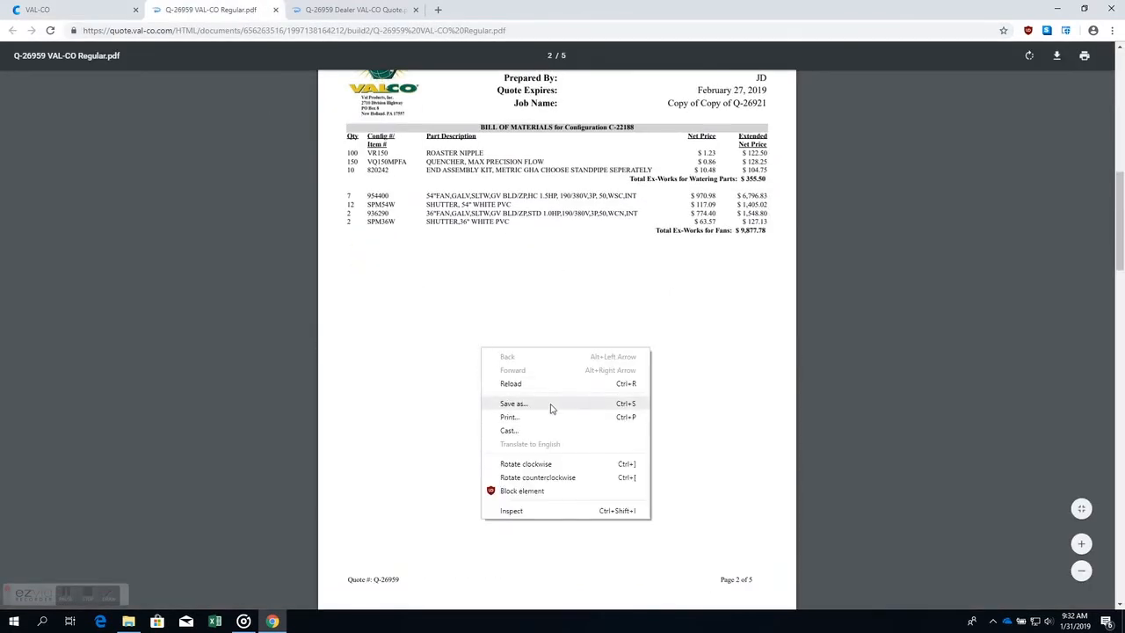
click(320, 332)
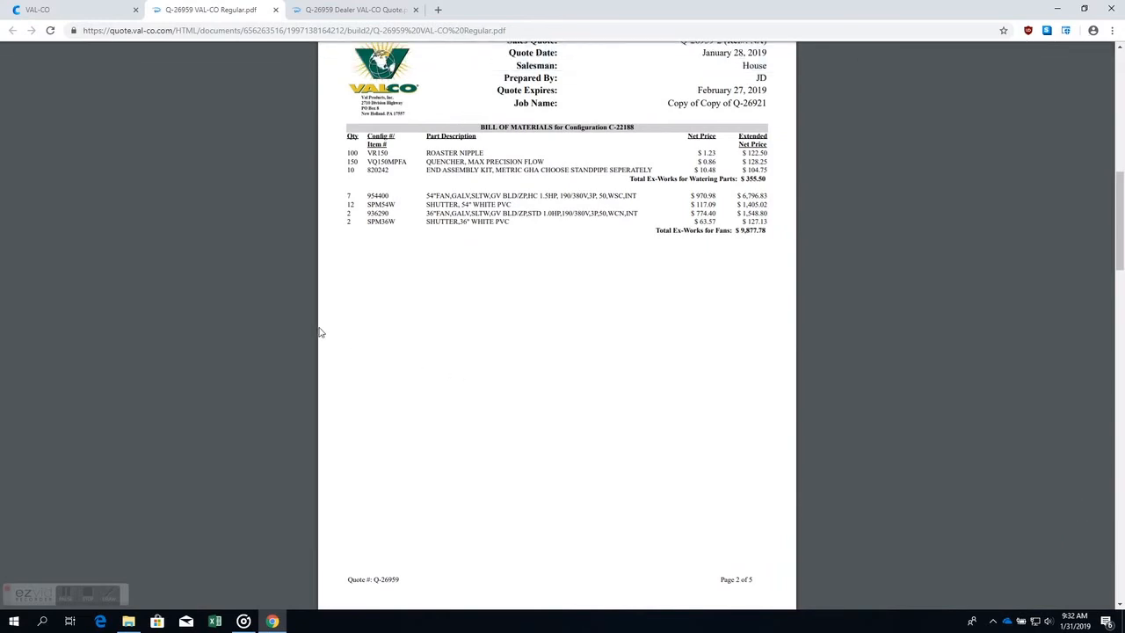
click(86, 12)
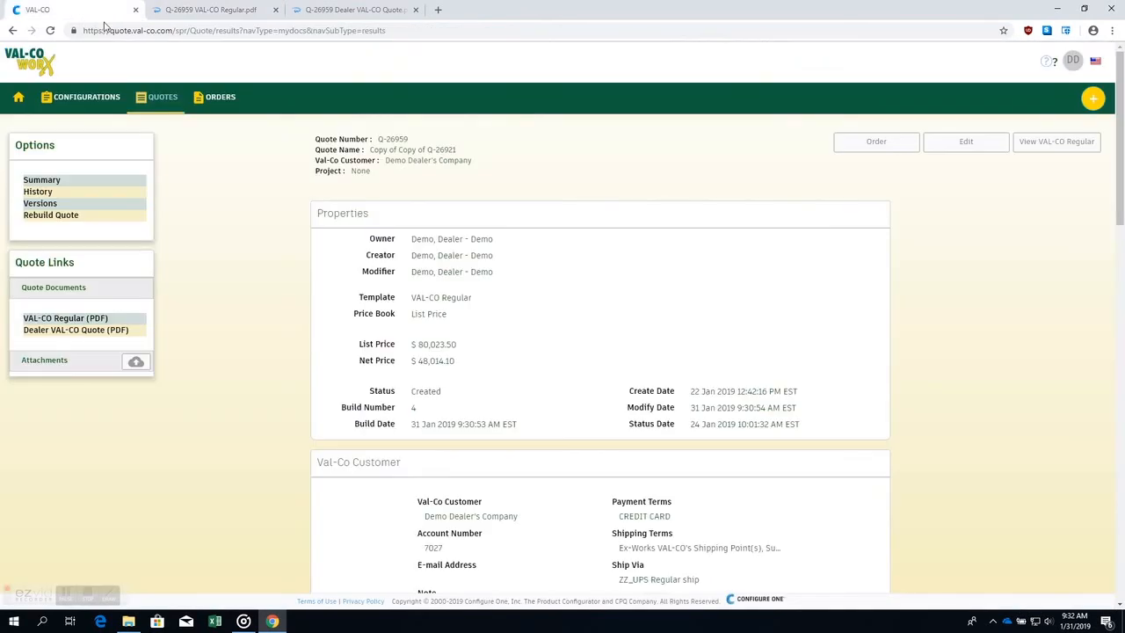